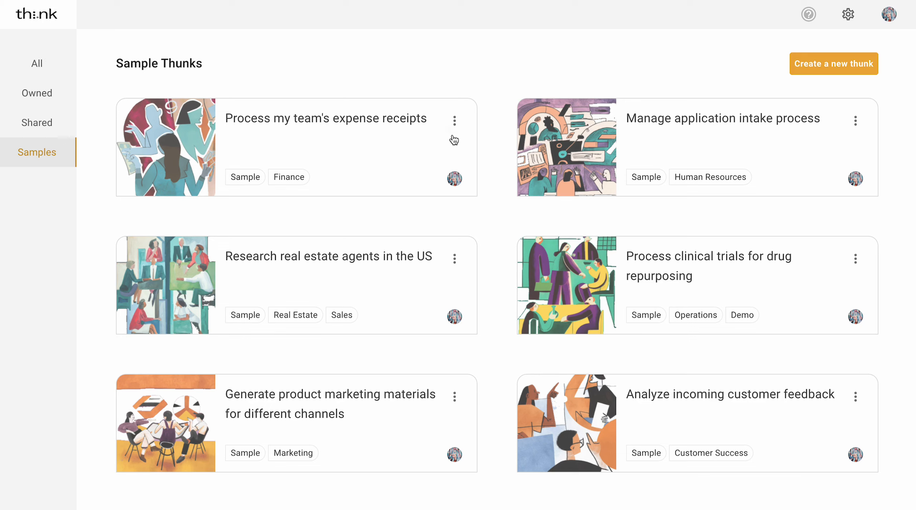
- Scroll through the Sample Thunks gallery, including expense receipts and application intake, and back to the top
scroll(453, 139, "down", 3)
scroll(454, 140, "down", 9)
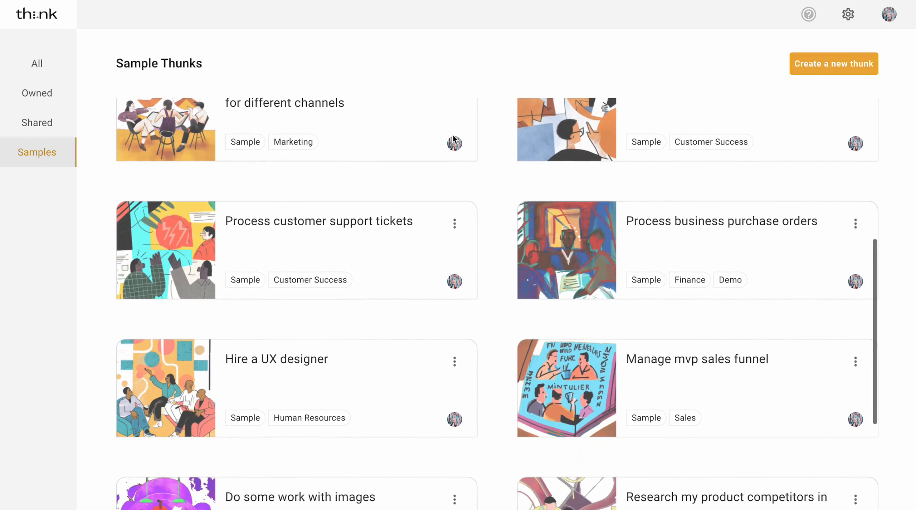
scroll(442, 111, "up", 10)
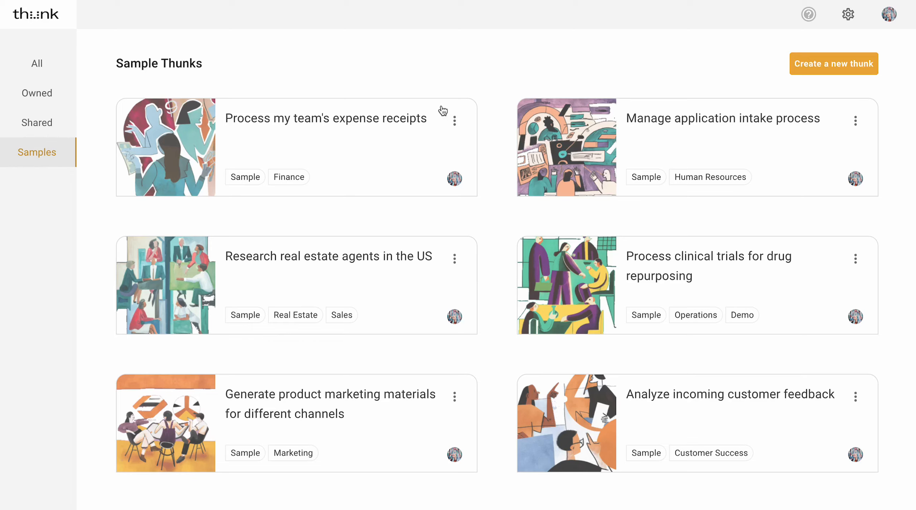
- Open the 'Process my team's expense receipts' sample and show its Extract step's instructions in Plan Details
left_click(355, 122)
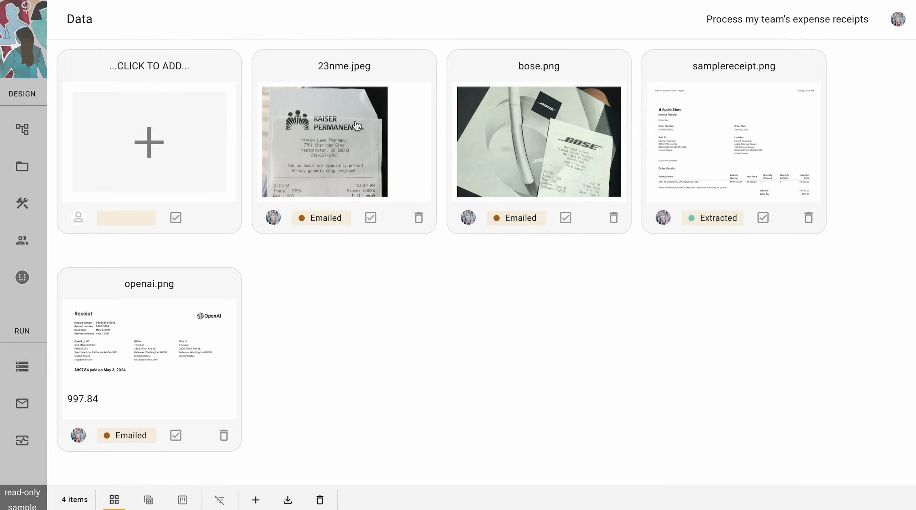
left_click(22, 128)
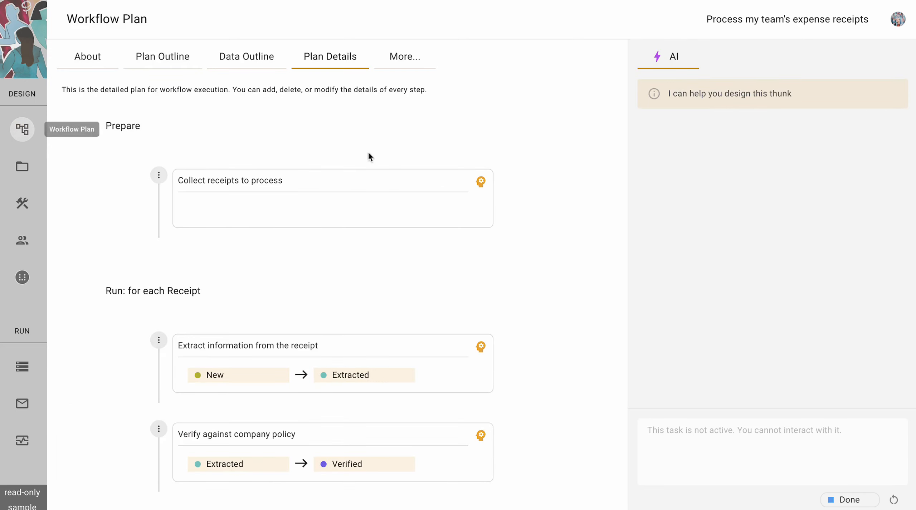
scroll(571, 256, "down", 3)
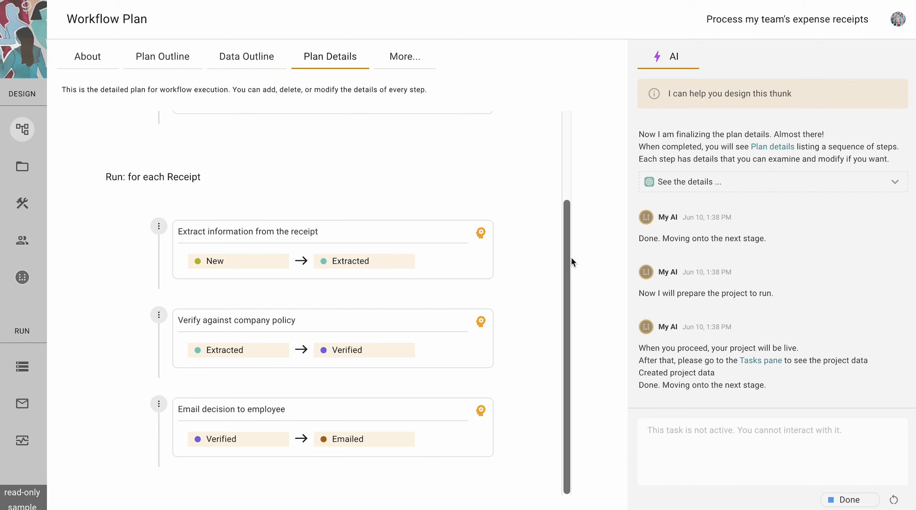
left_click(482, 237)
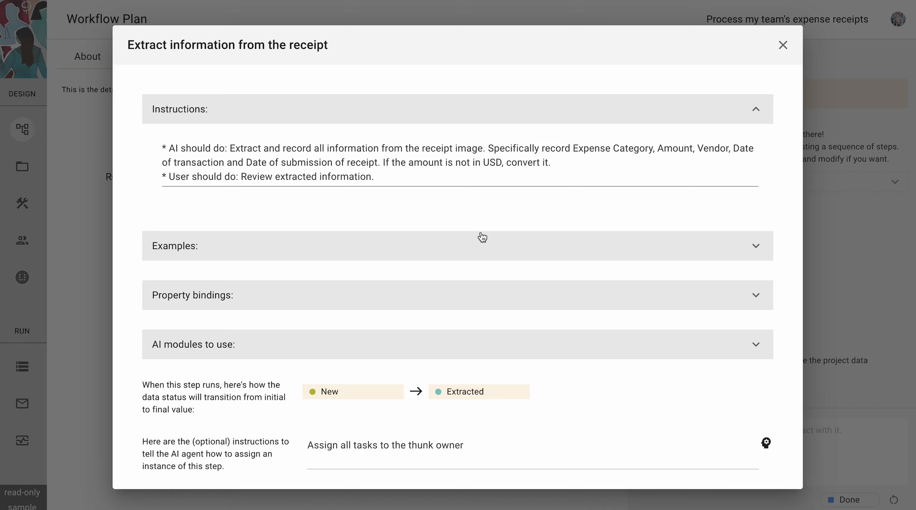
- Read the Verify-against-policy and Email-decision step instructions in turn, closing each dialog
key("Escape")
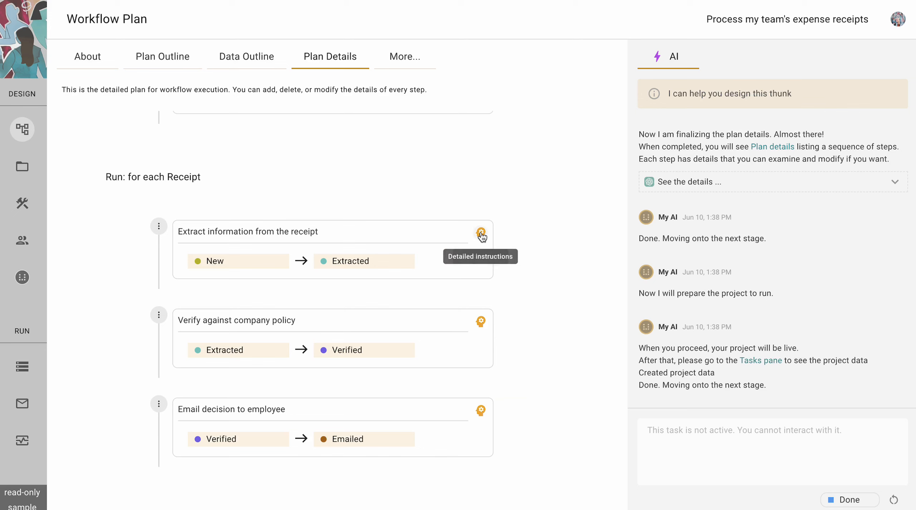
left_click(481, 324)
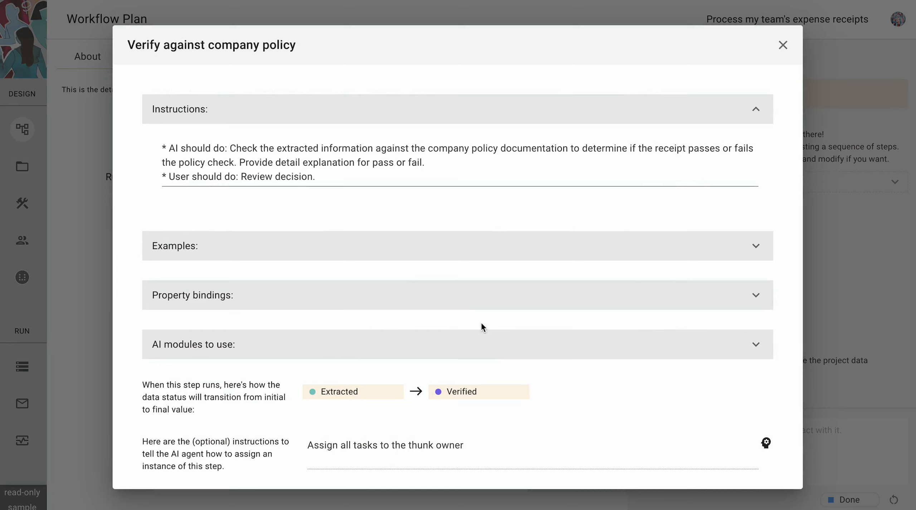
key("Escape")
left_click(481, 412)
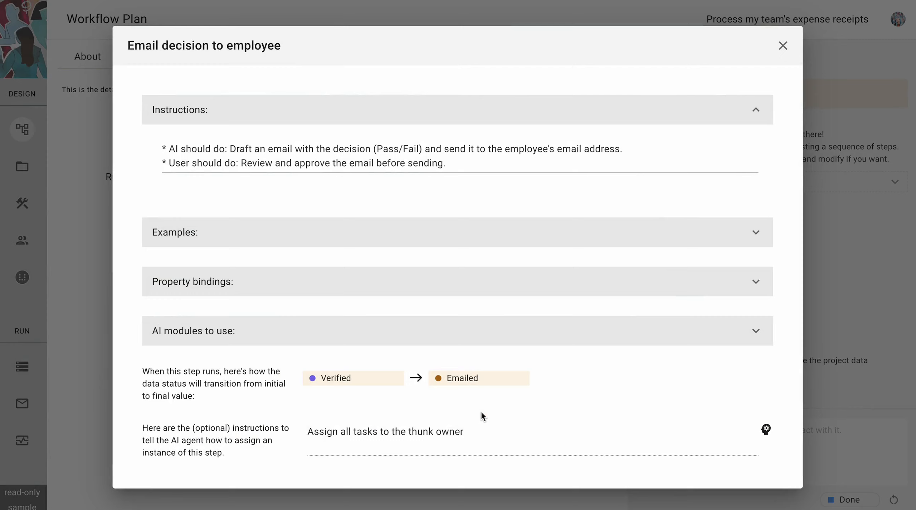
key("Escape")
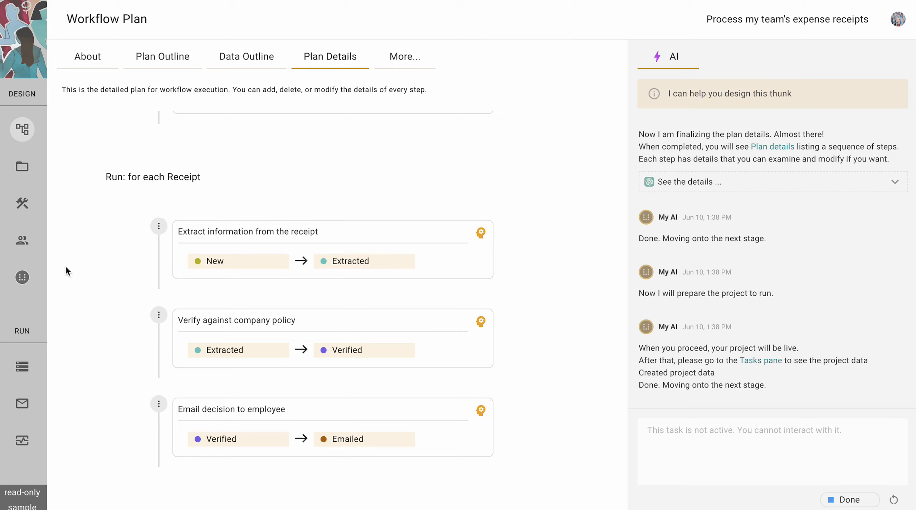
- Check the Add entry options, the Messages inbox and the Default Webhook address, then return to Receipts
left_click(22, 366)
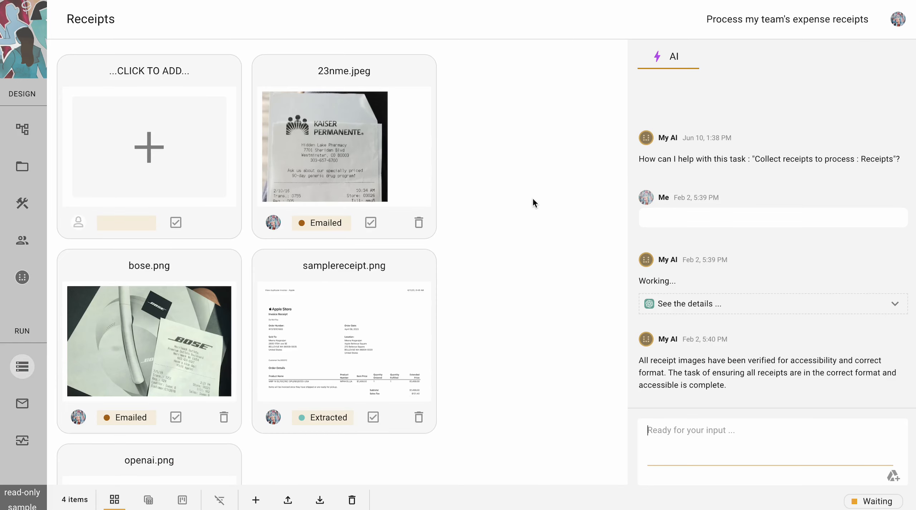
left_click(154, 163)
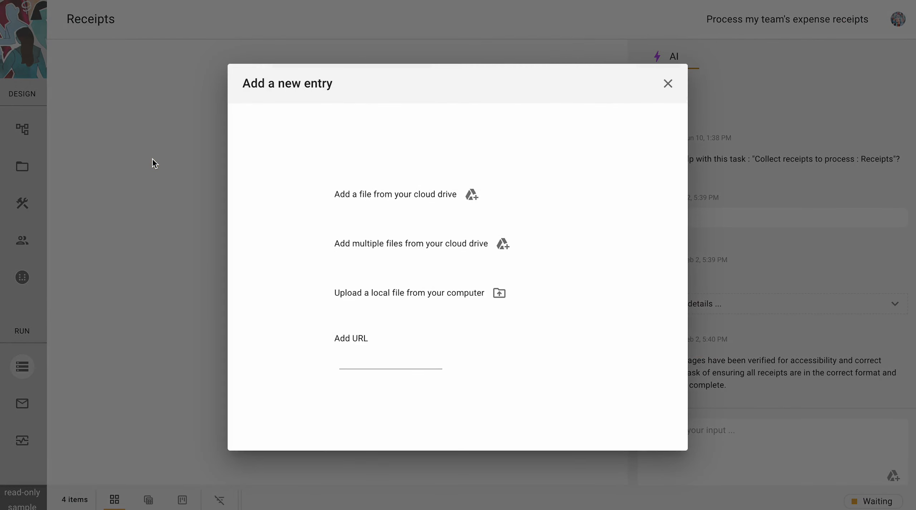
left_click(153, 160)
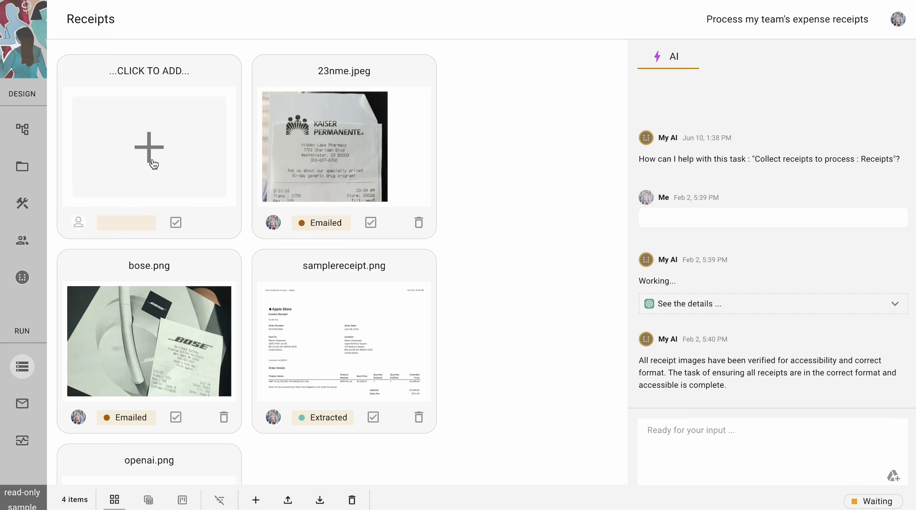
left_click(23, 403)
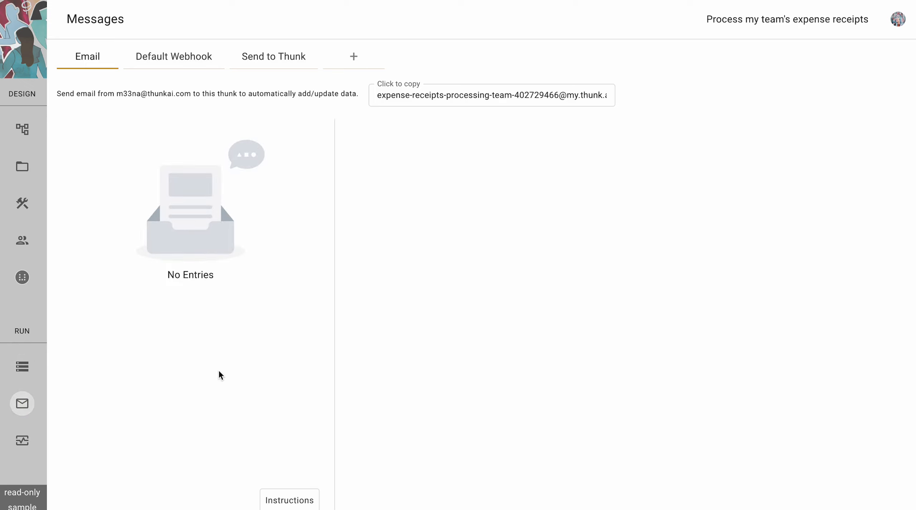
left_click(202, 65)
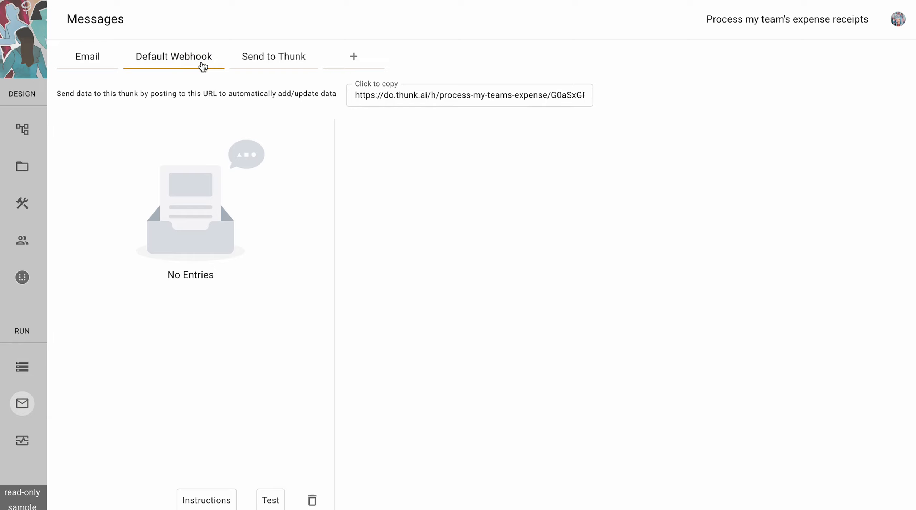
left_click(24, 367)
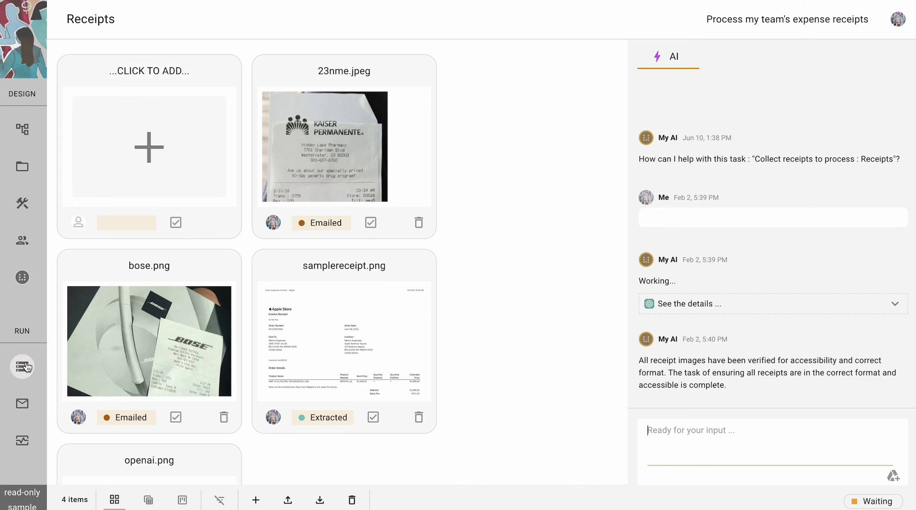
- Add 900-baht-for-3-small.jpg from the cloud drive, found by searching 'baht', as a new receipt
left_click(152, 155)
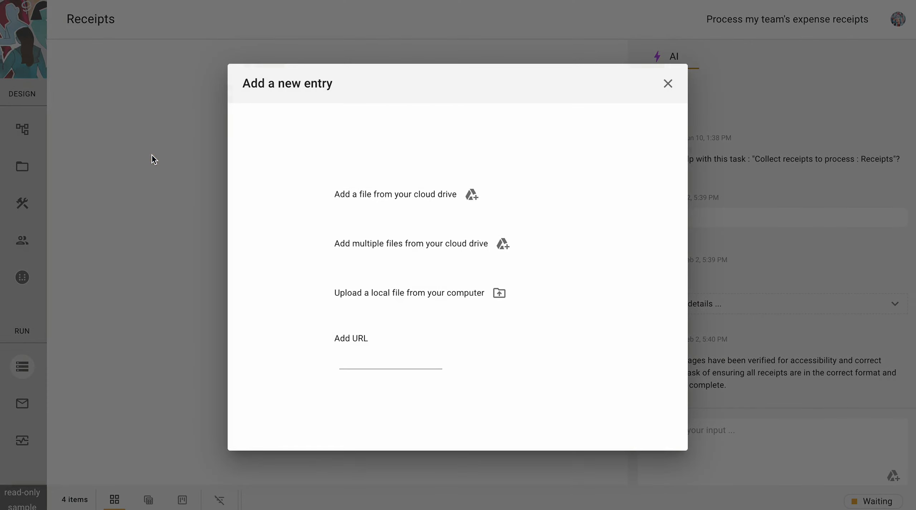
left_click(472, 195)
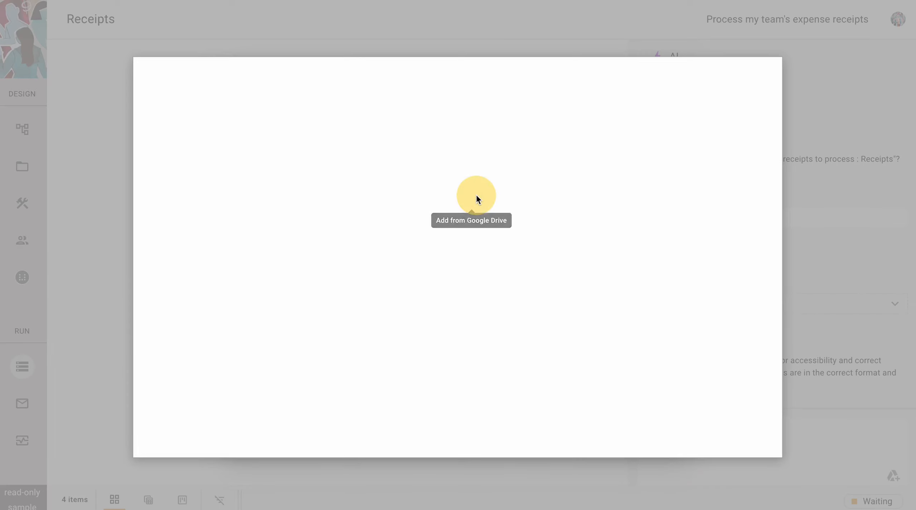
left_click(321, 143)
type("baht")
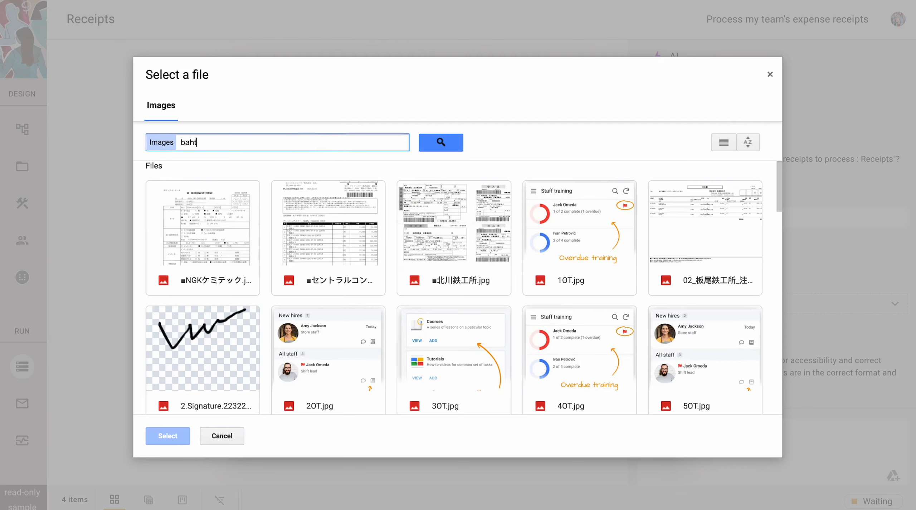
key("Return")
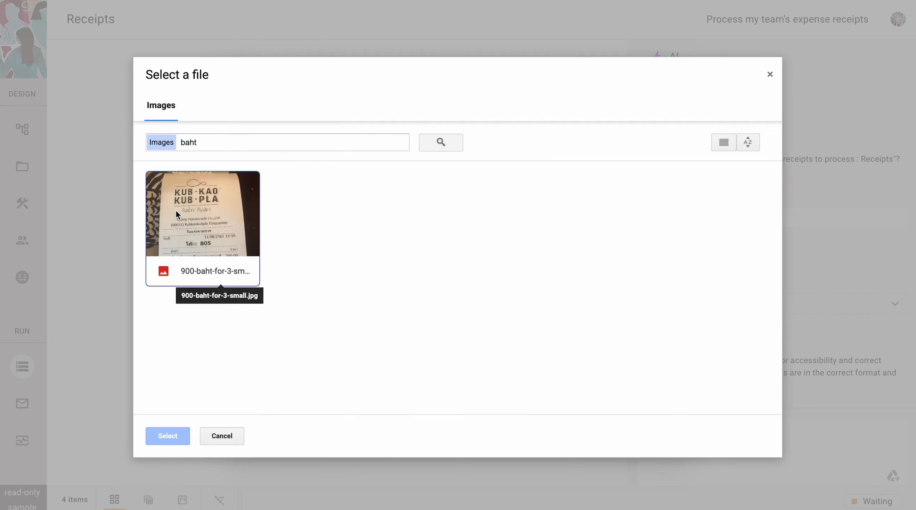
left_click(176, 213)
left_click(177, 214)
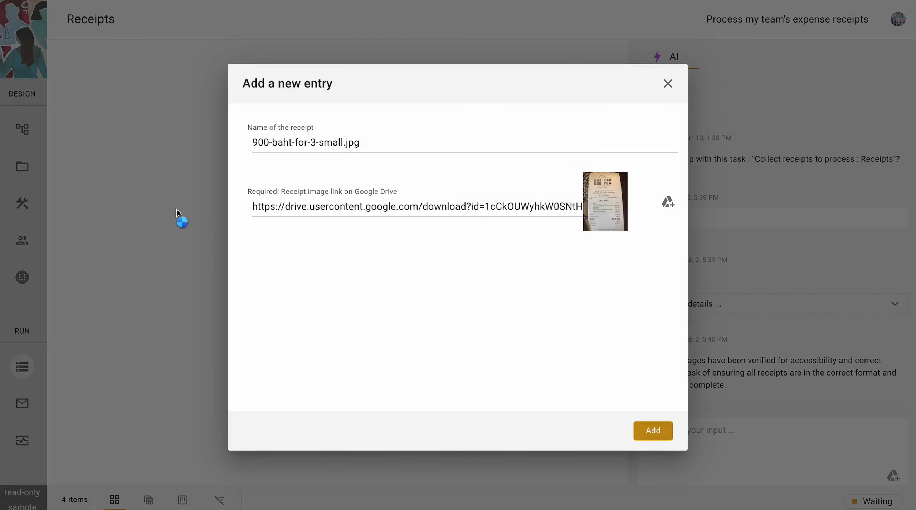
left_click(657, 434)
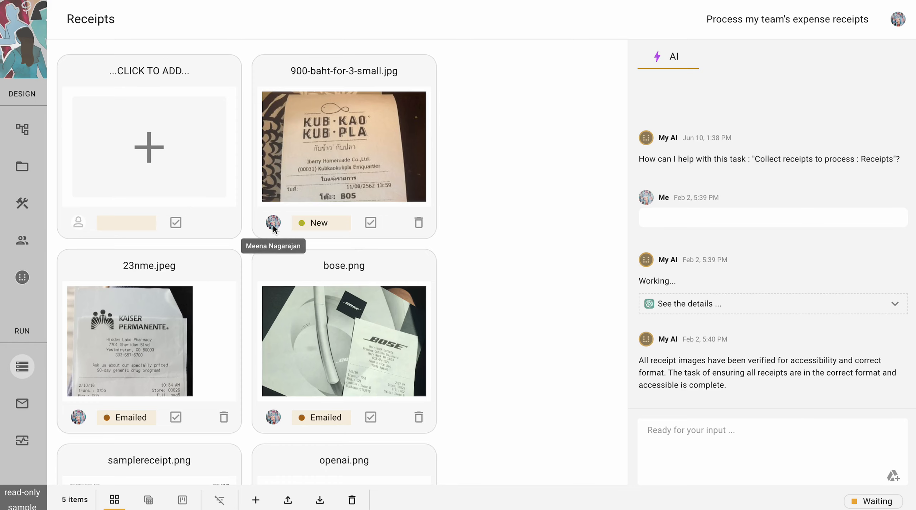
- Open the 900-baht receipt and read its extraction step's AI instructions
left_click(354, 145)
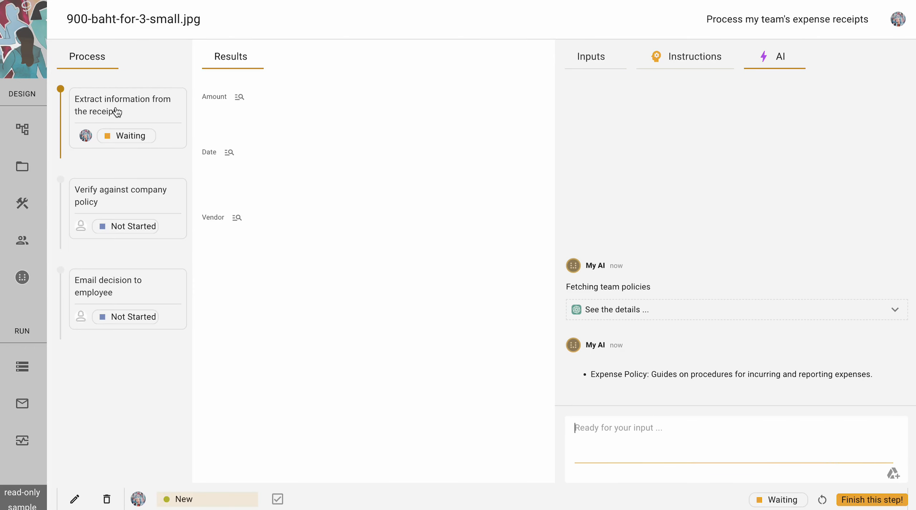
left_click(138, 111)
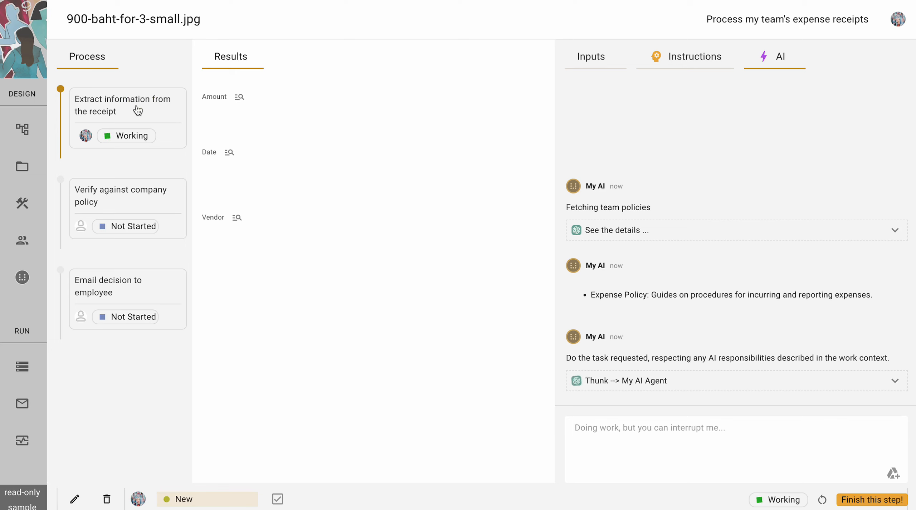
left_click(660, 57)
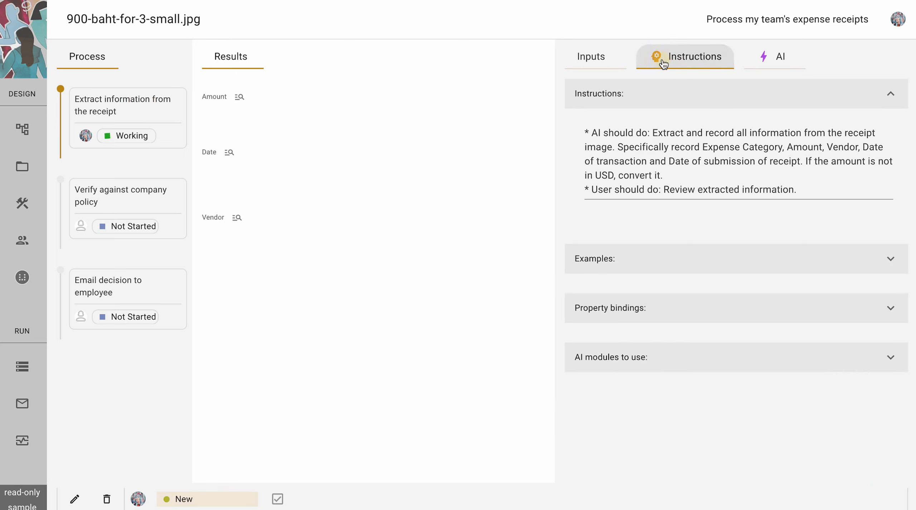
left_click_drag(591, 133, 663, 162)
left_click(663, 162)
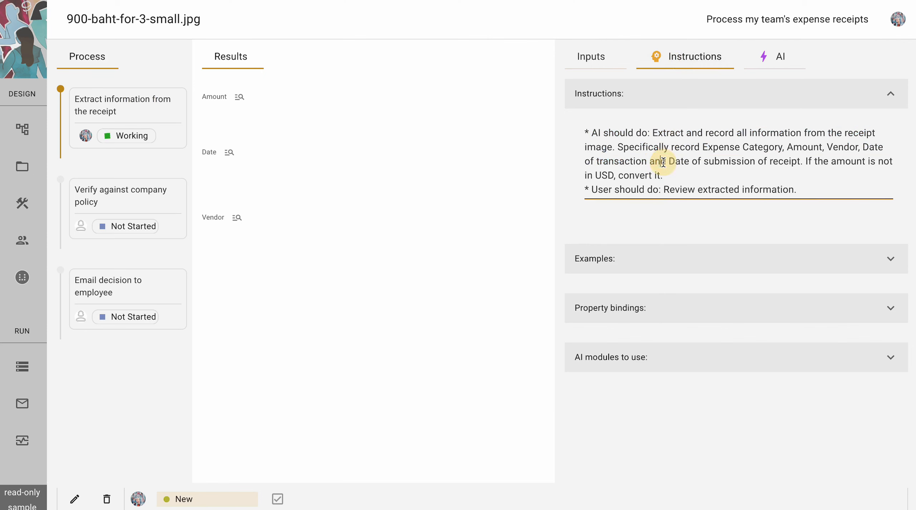
- View the step's uploaded receipt photo enlarged from its Inputs
left_click(596, 59)
left_click(656, 251)
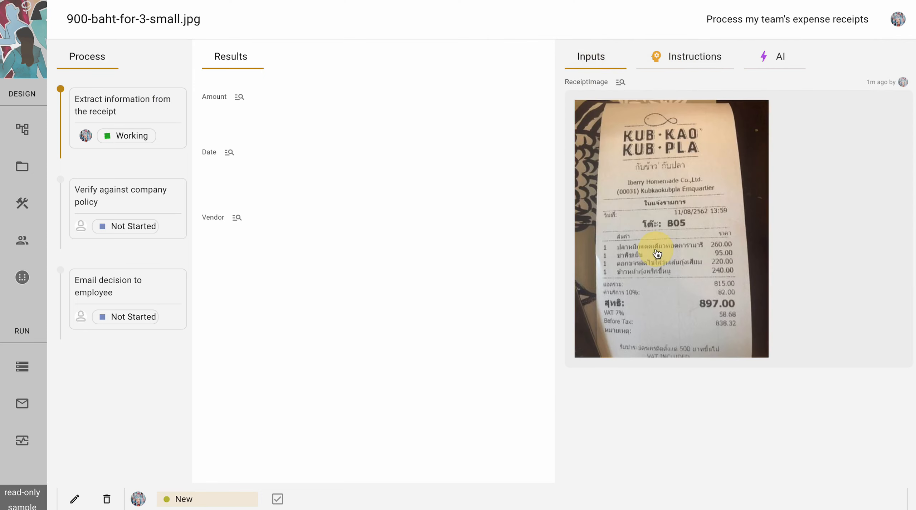
left_click(655, 250)
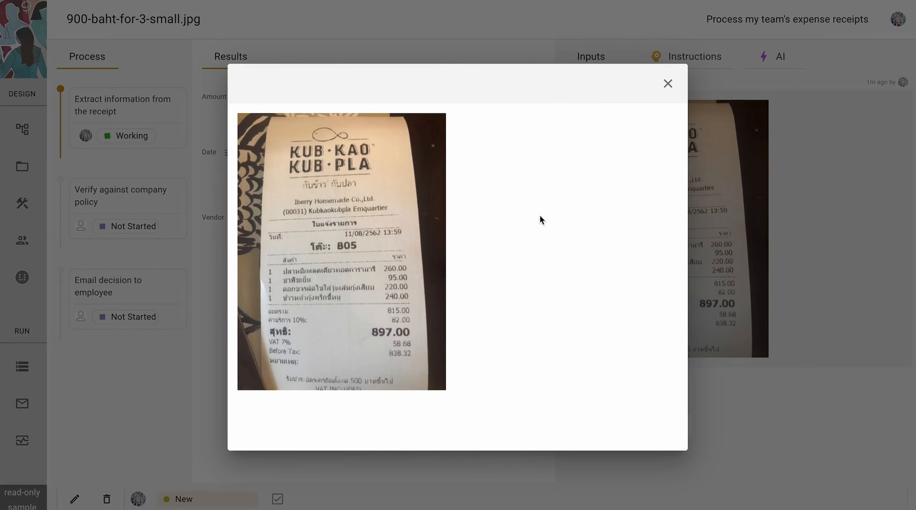
left_click(667, 84)
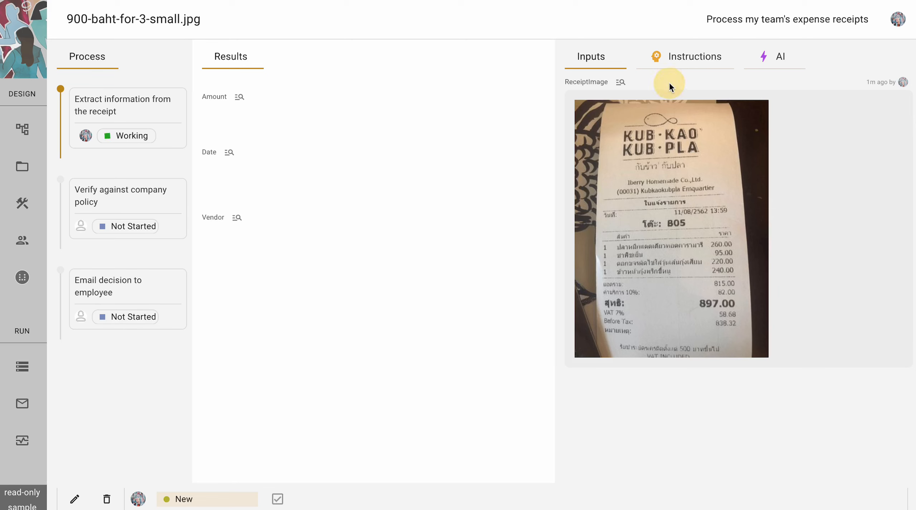
left_click(693, 62)
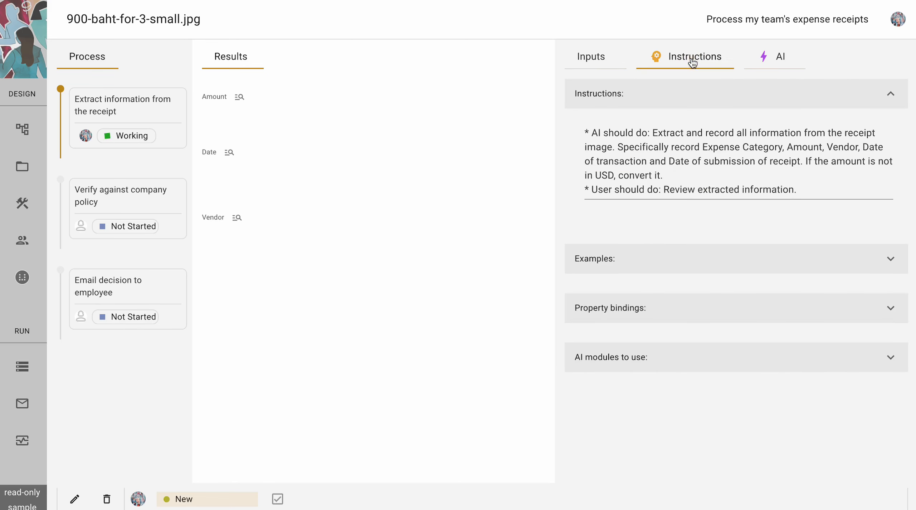
- Expand 'AI modules to use' and the Images module to see crop_image, remove_image_background and ask_about_image
left_click(639, 361)
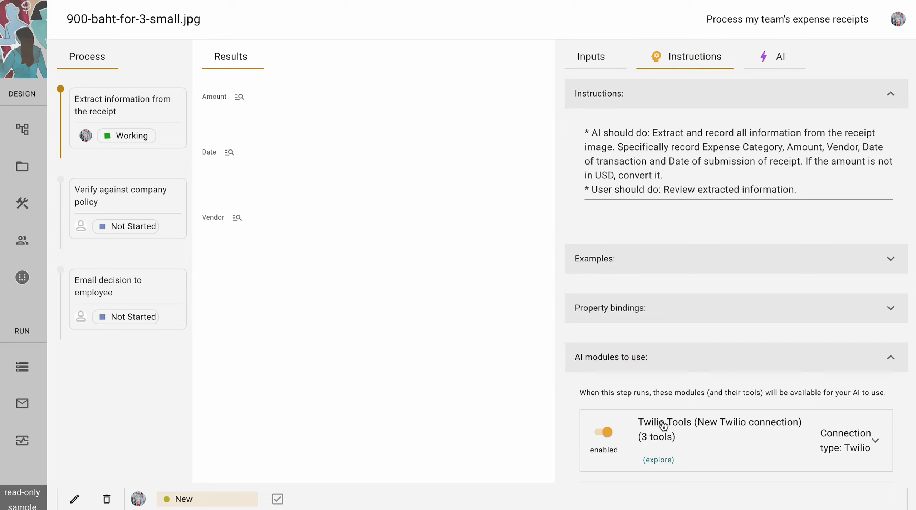
scroll(661, 424, "down", 5)
scroll(663, 426, "down", 3)
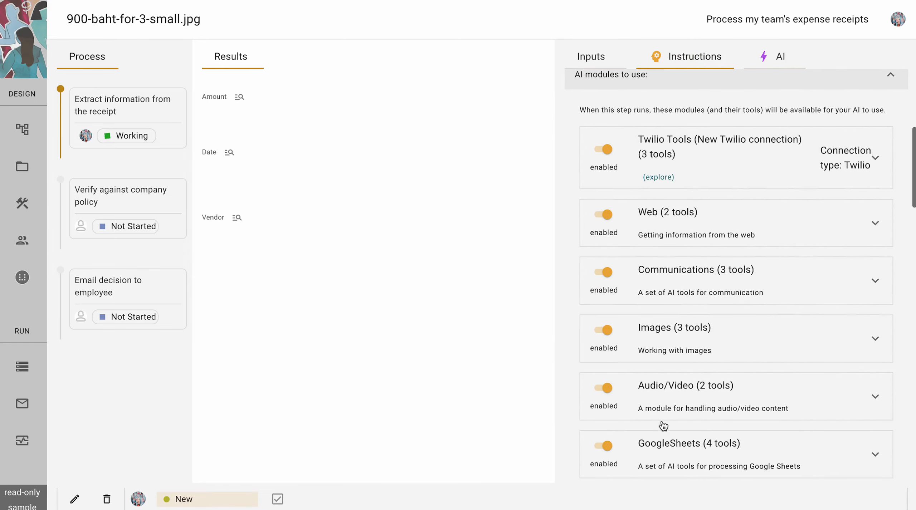
left_click(740, 345)
scroll(743, 393, "down", 4)
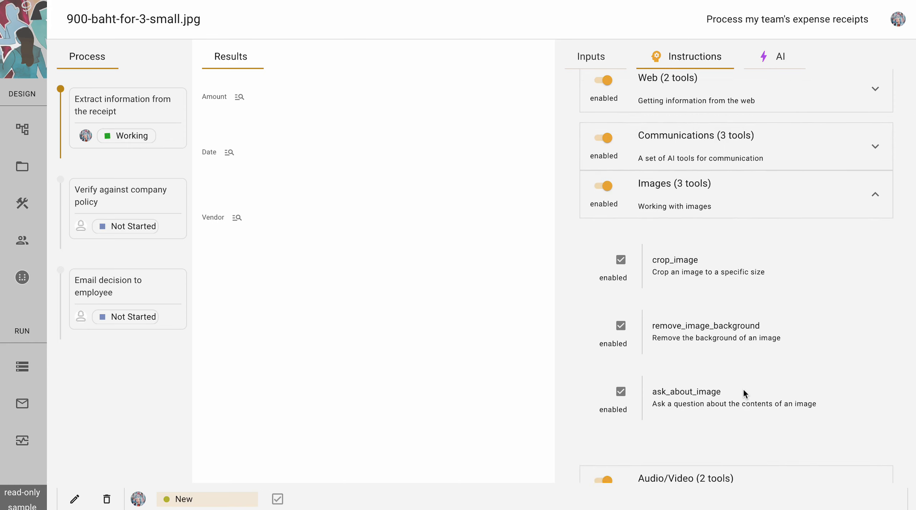
scroll(743, 391, "up", 8)
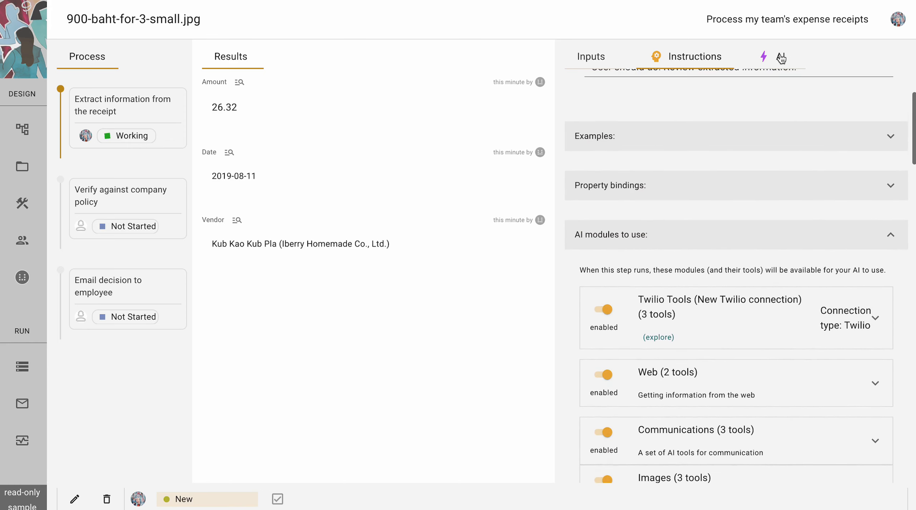
- Read the AI's four-step extraction plan, including converting 900 Thai Baht to USD
left_click(778, 59)
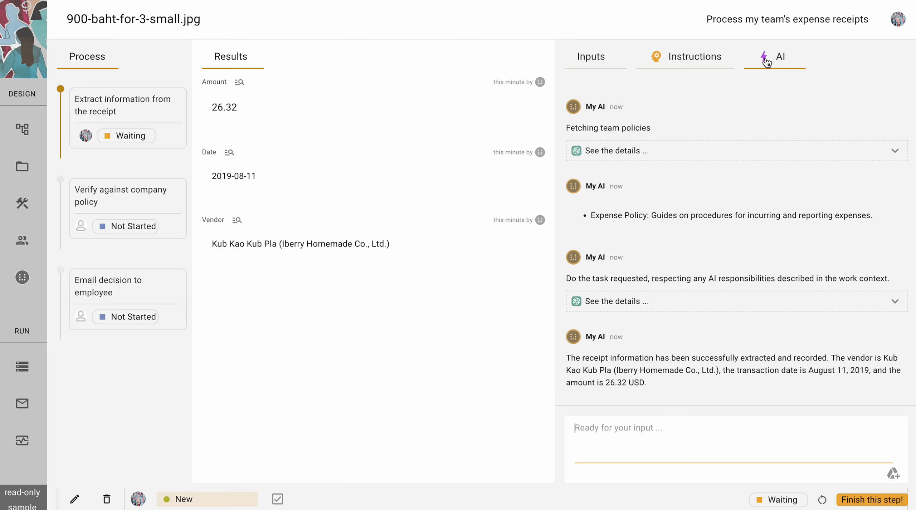
left_click(690, 308)
scroll(677, 166, "down", 10)
scroll(678, 167, "up", 8)
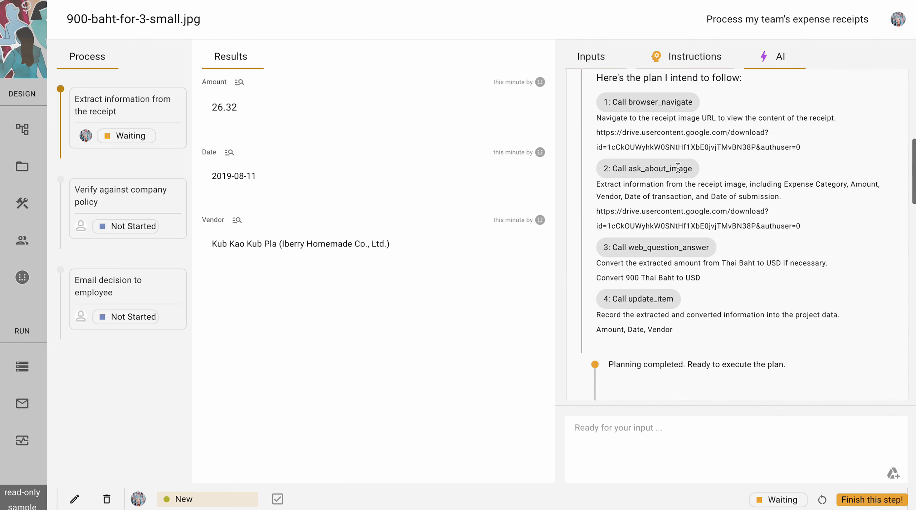
scroll(678, 167, "down", 1)
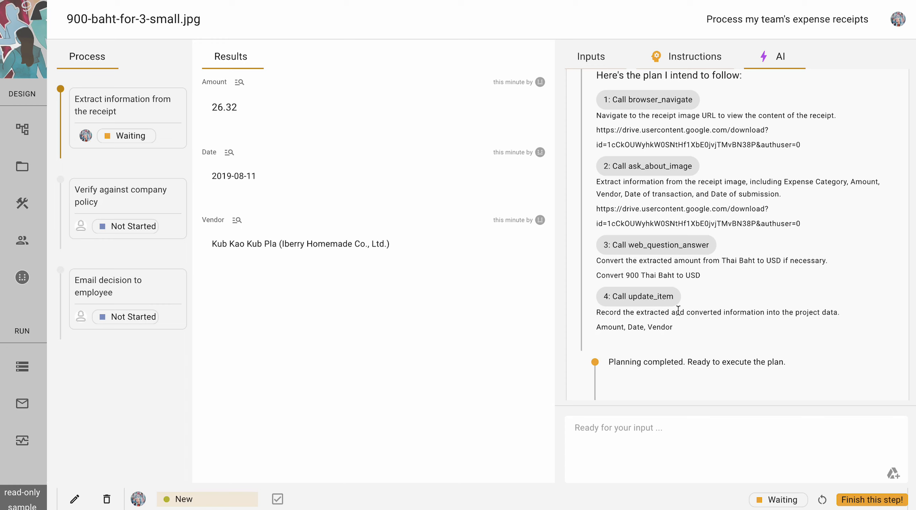
left_click(674, 447)
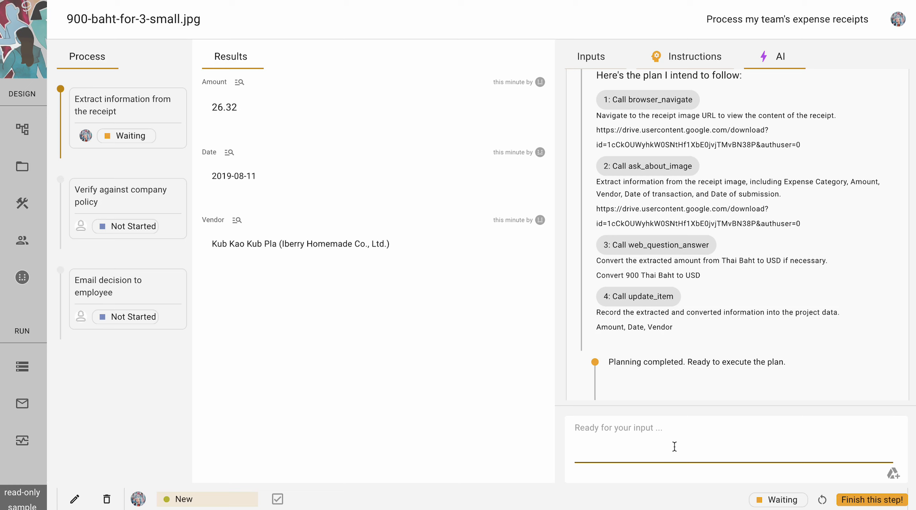
left_click(436, 319)
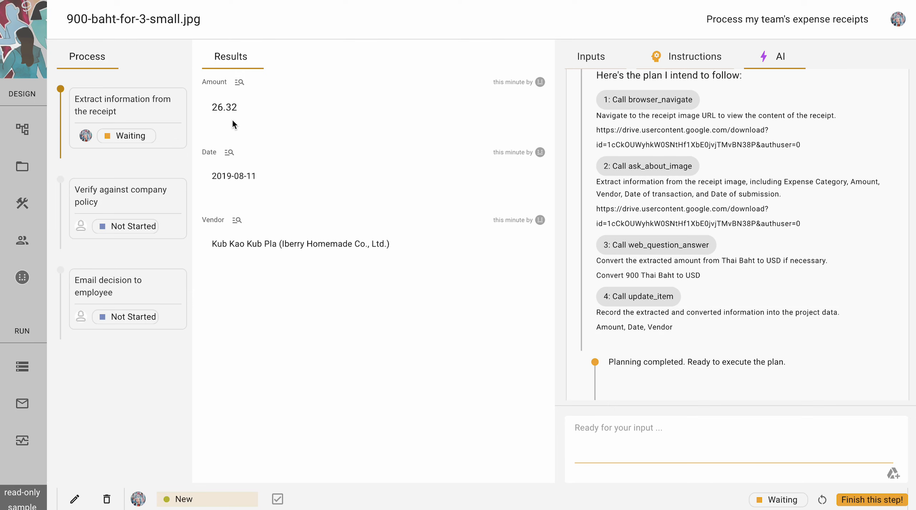
- Confirm finishing the extraction step and open the 'Verify against company policy' step
left_click(872, 500)
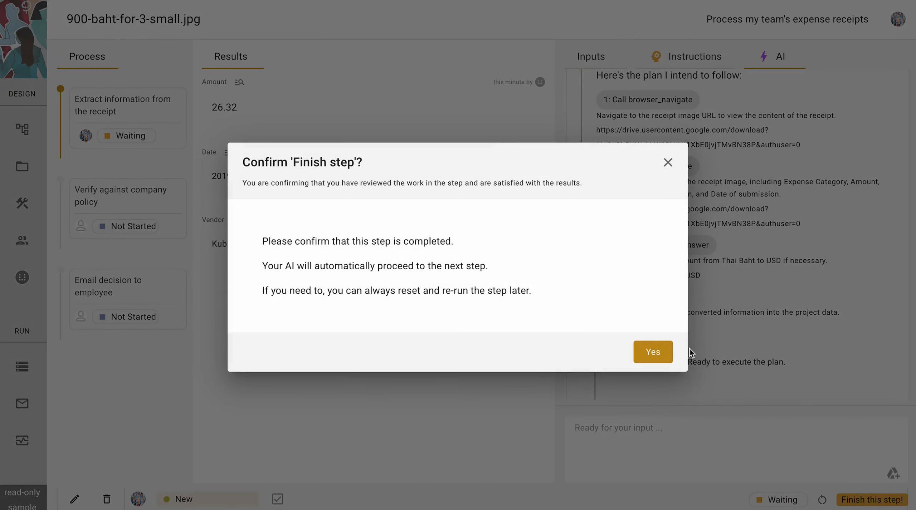
left_click(655, 351)
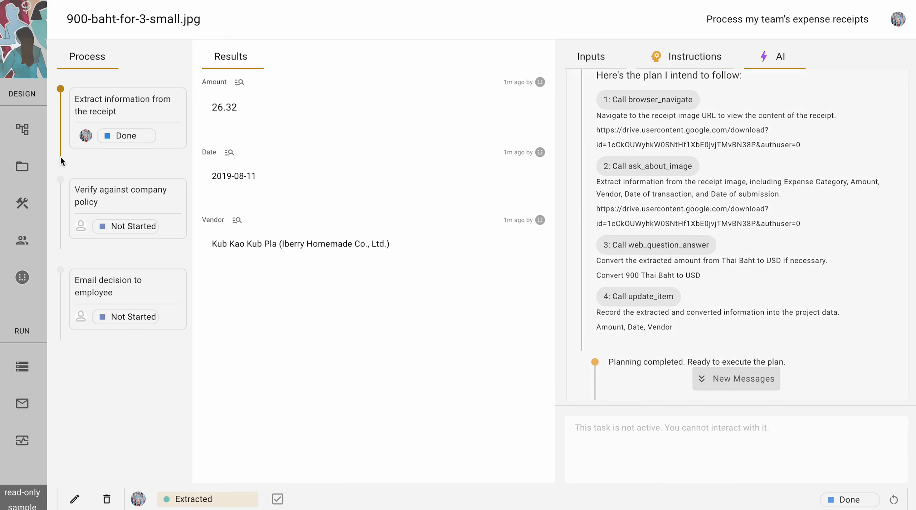
left_click(116, 194)
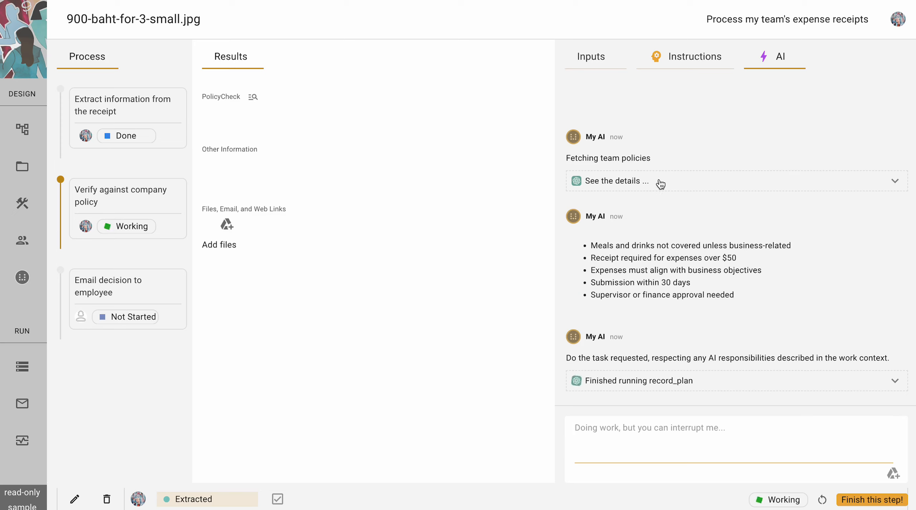
- Review the Compliance Policies document, then reopen the receipt to read its PolicyCheck Fail result
left_click(17, 176)
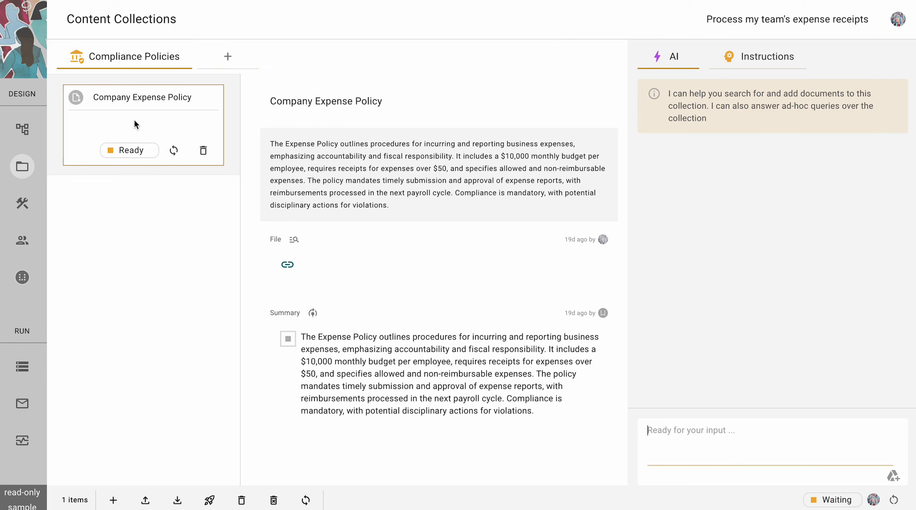
left_click(22, 366)
left_click(386, 160)
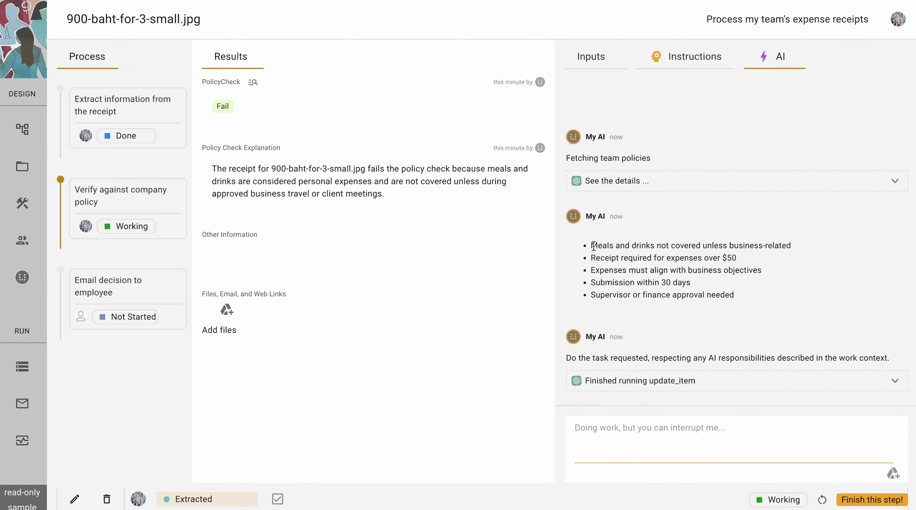
left_click_drag(590, 245, 733, 302)
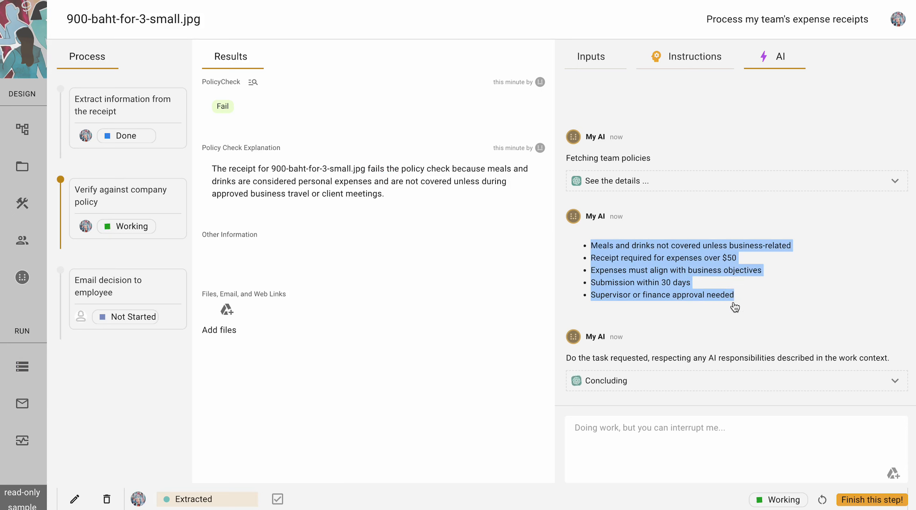
left_click(774, 216)
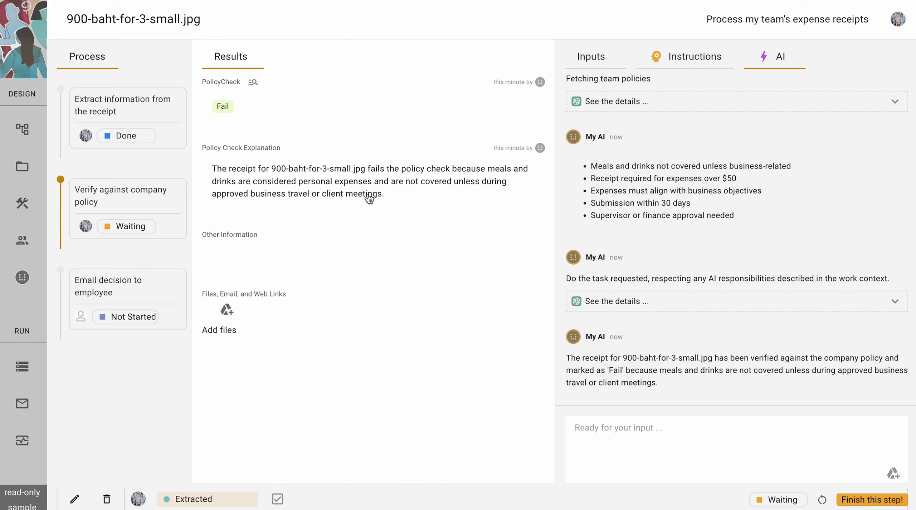
- Finish verification, then open the email step's AI-drafted Expense Receipt Decision email
left_click(865, 499)
left_click(657, 350)
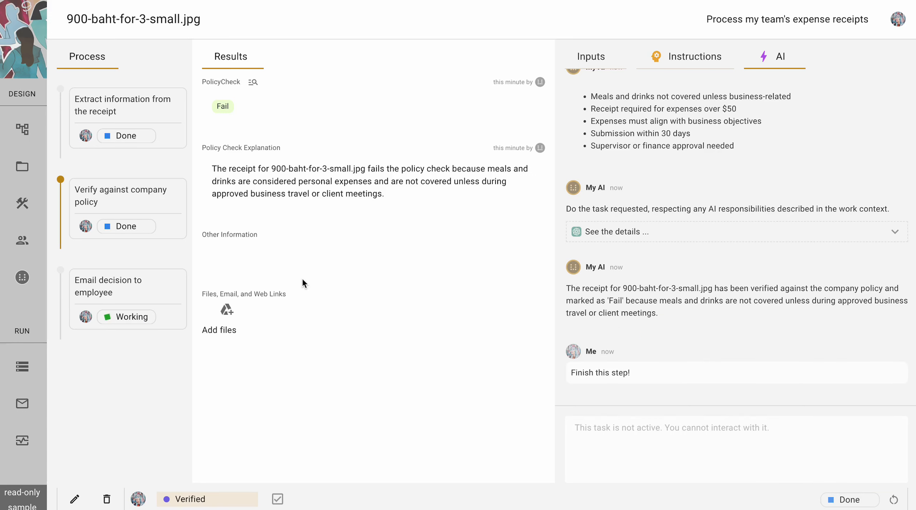
left_click(126, 285)
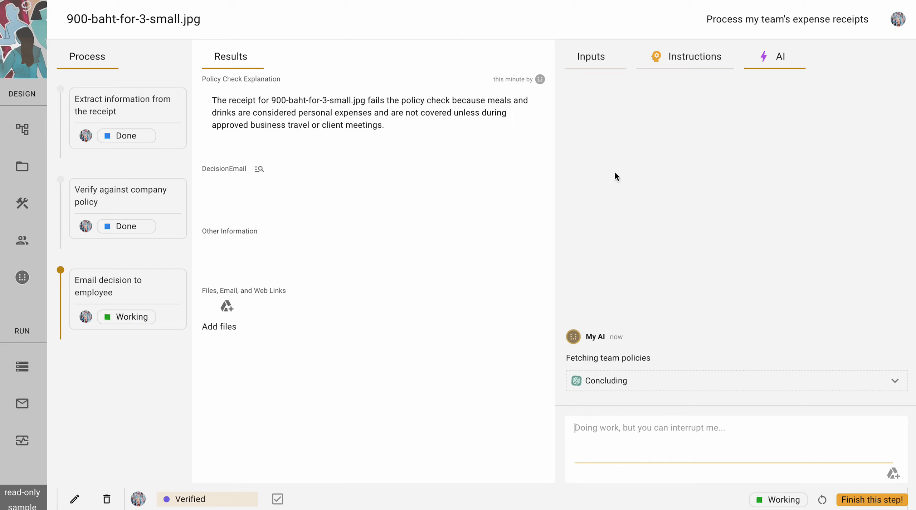
left_click(681, 63)
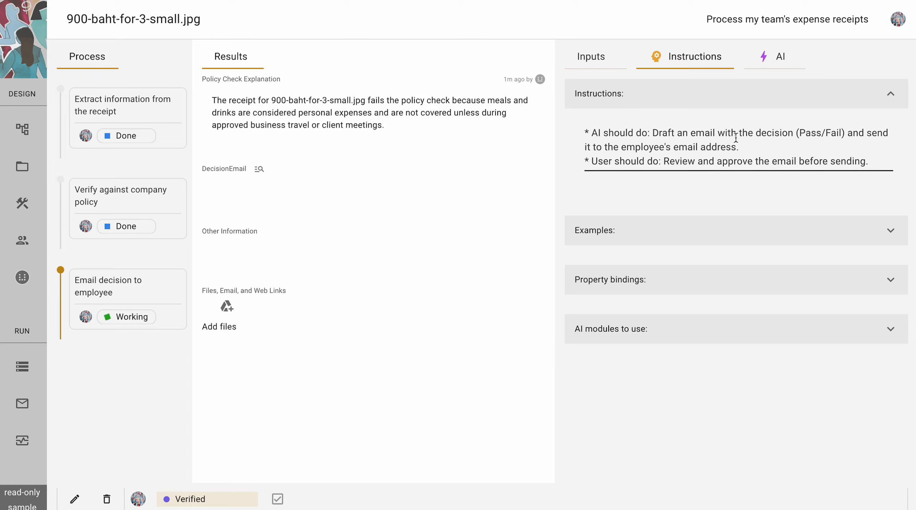
left_click(777, 59)
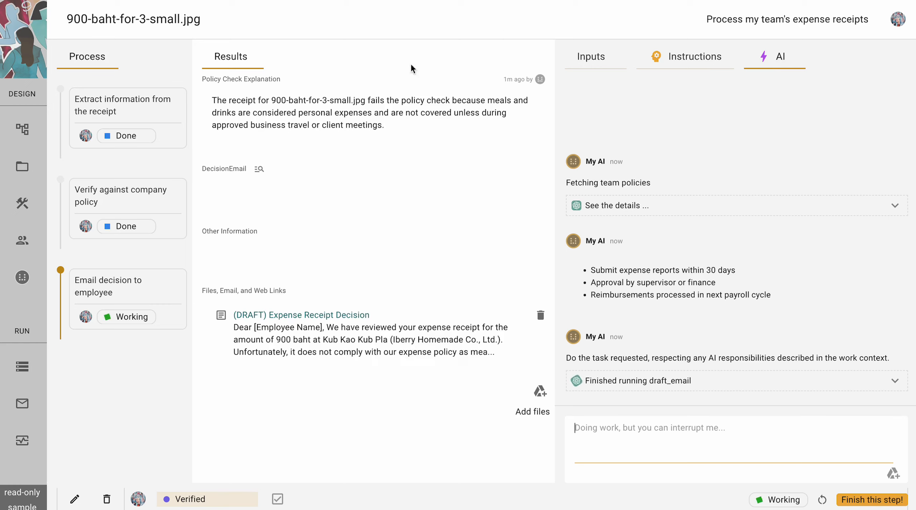
left_click(306, 315)
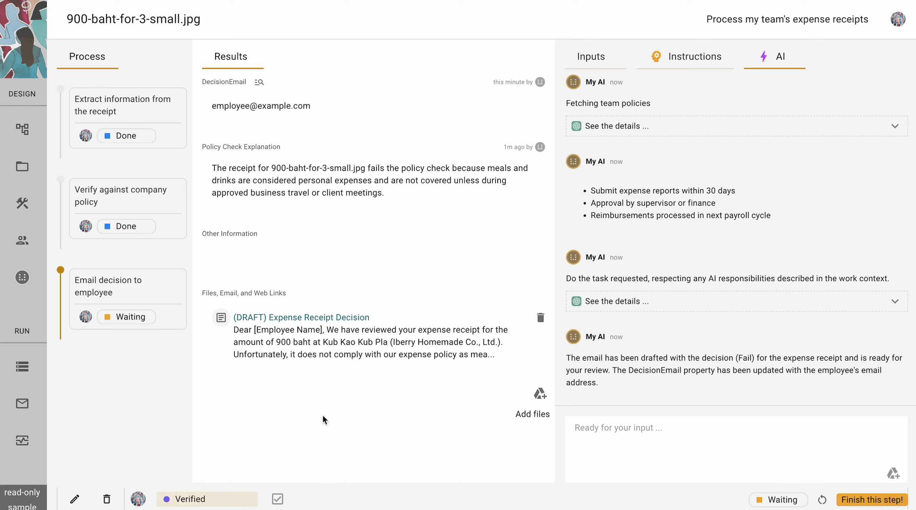
- In human-in-the-loop governance, let the AI complete tasks without explicit user approval, then return to All Thunks
left_click(21, 278)
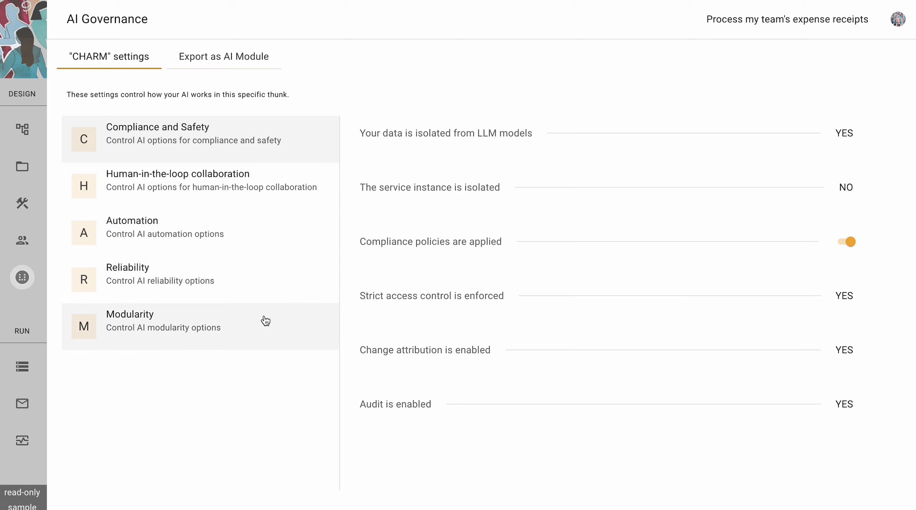
left_click(241, 181)
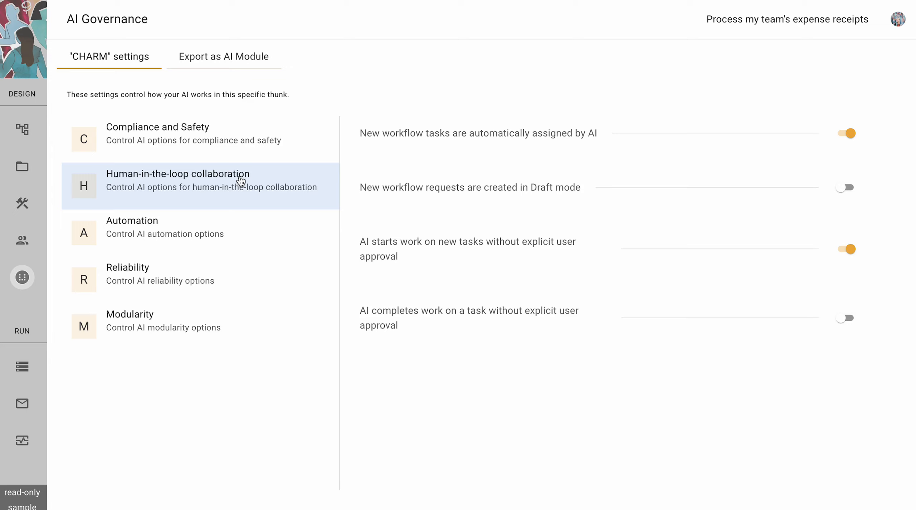
left_click(847, 318)
mouse_move(458, 320)
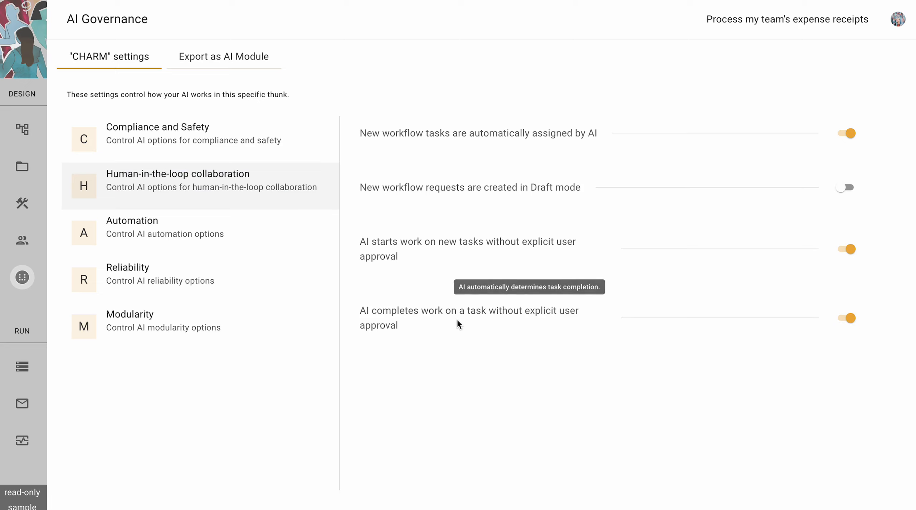
left_click(21, 369)
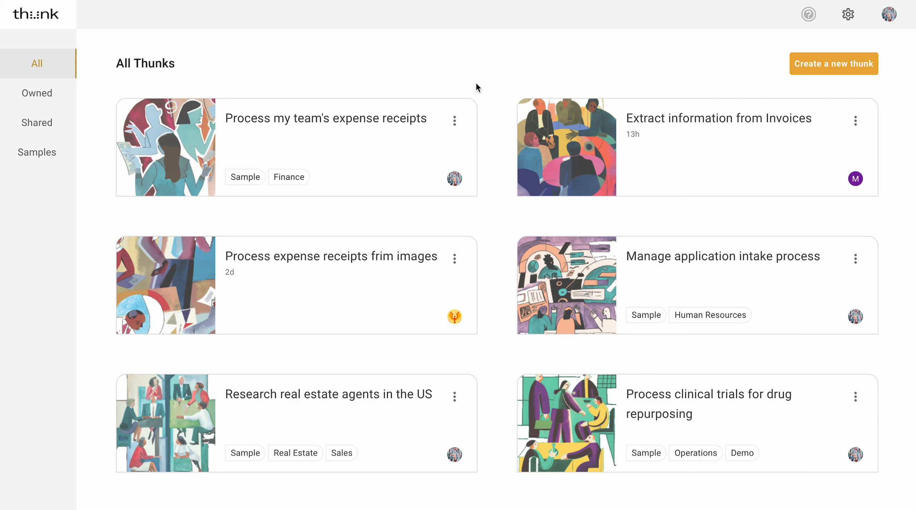
- Start a new thunk with goal 'Process team receipts' and paste the collect-extract-verify-email process
left_click(819, 66)
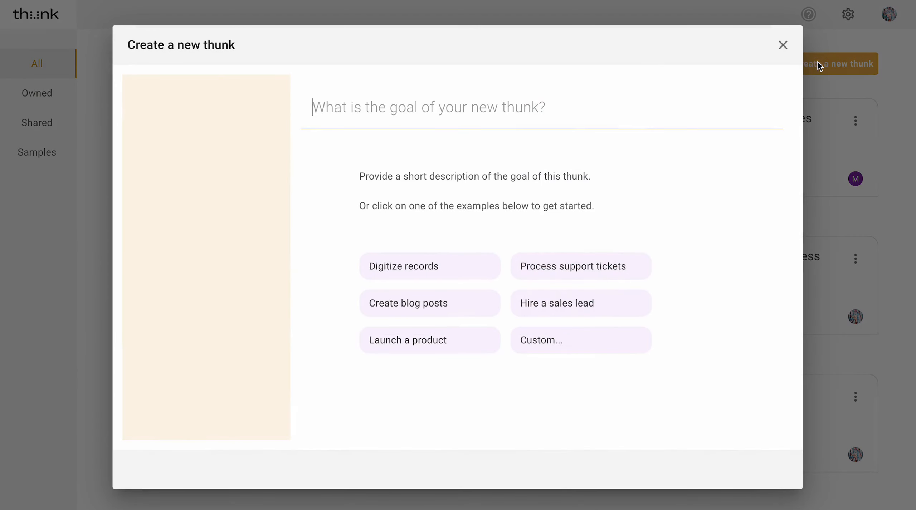
left_click(505, 119)
type("Proce")
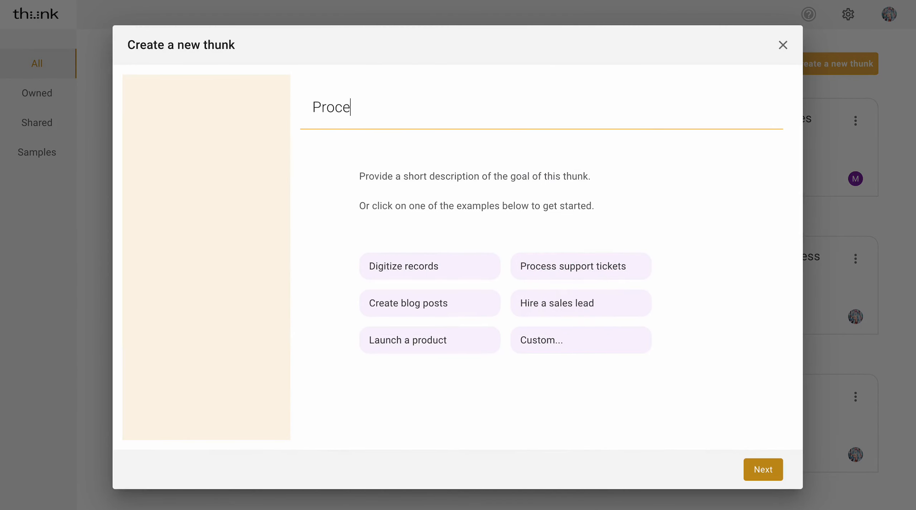
type("ss team re")
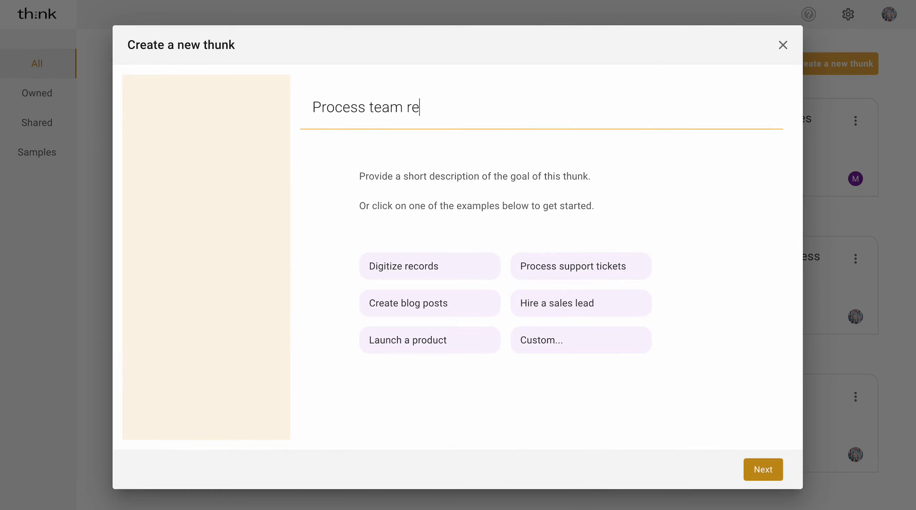
type("ceipts")
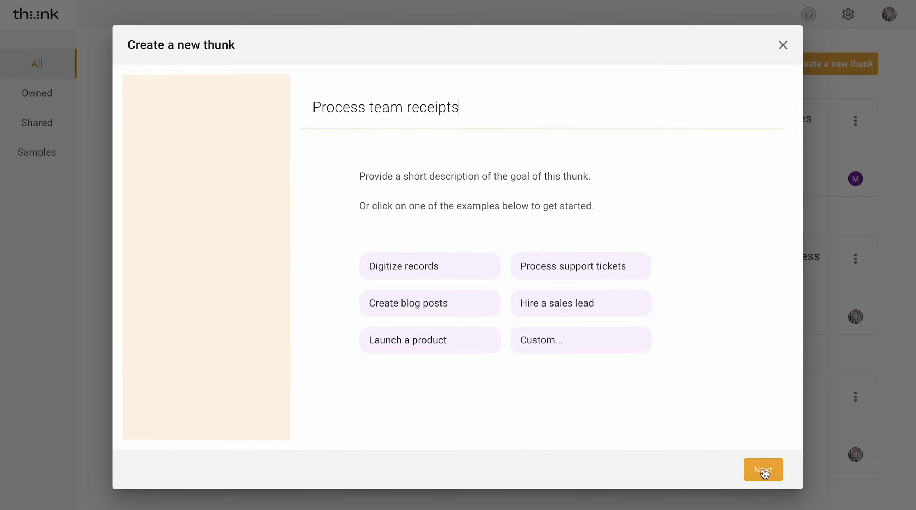
left_click(763, 470)
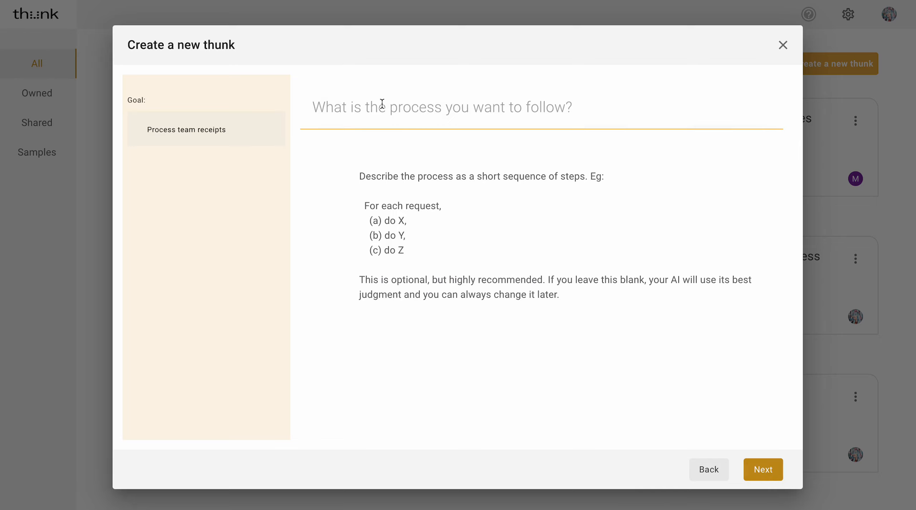
type("collect receipts, for each extract information from the image, verify against company policy to decide if it can be approved, email decision to employee")
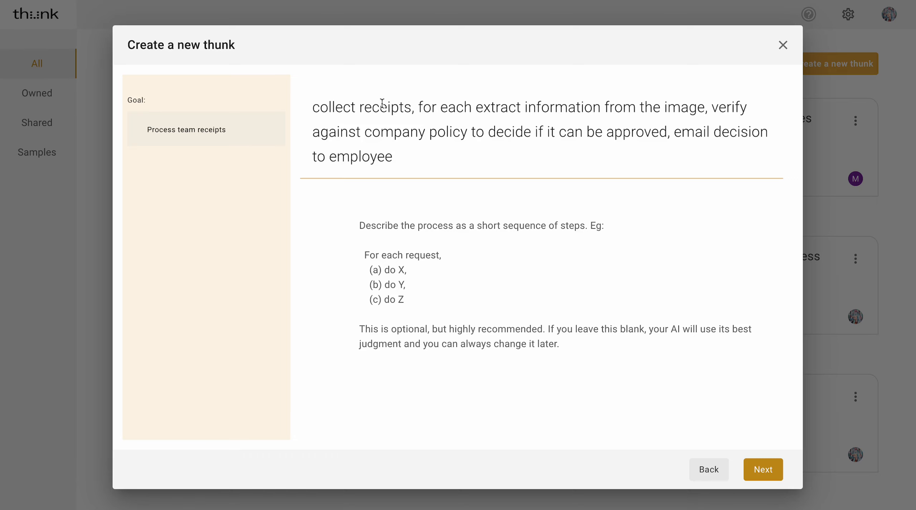
left_click(757, 468)
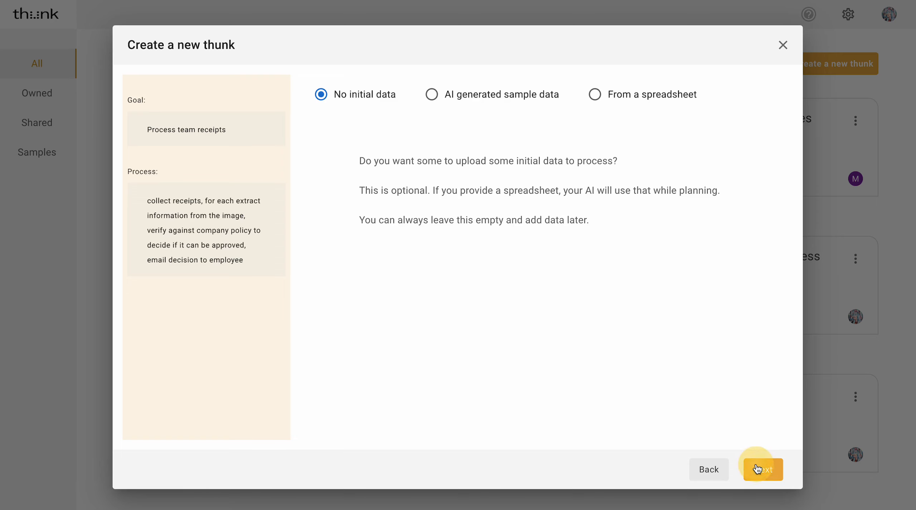
- Keep 'No initial data' and create the thunk to generate its plan outline
left_click(757, 468)
left_click(757, 468)
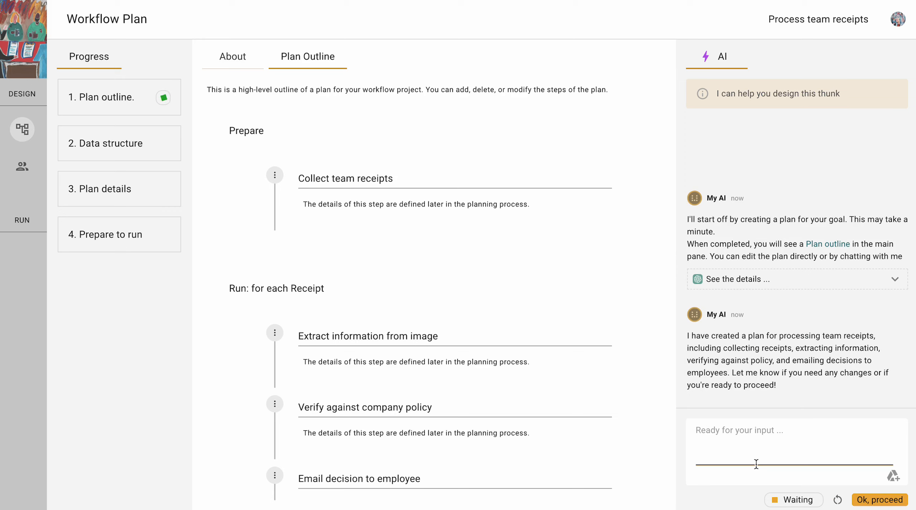
- Approve the plan outline to get the proposed Receipts data outline
scroll(640, 346, "down", 2)
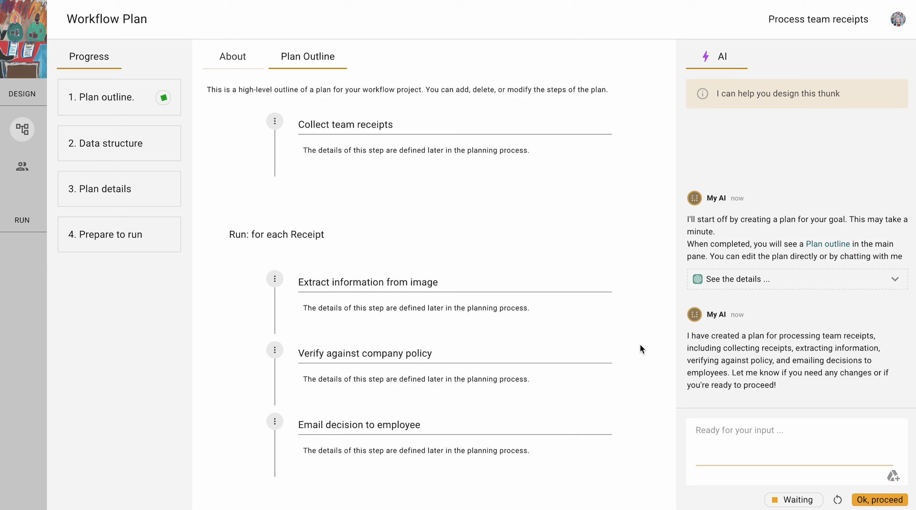
left_click(863, 499)
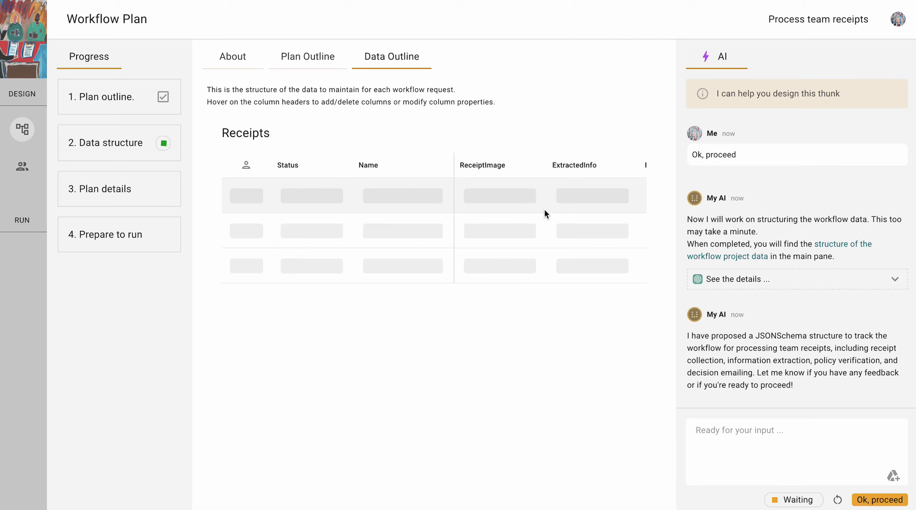
scroll(544, 211, "right", 4)
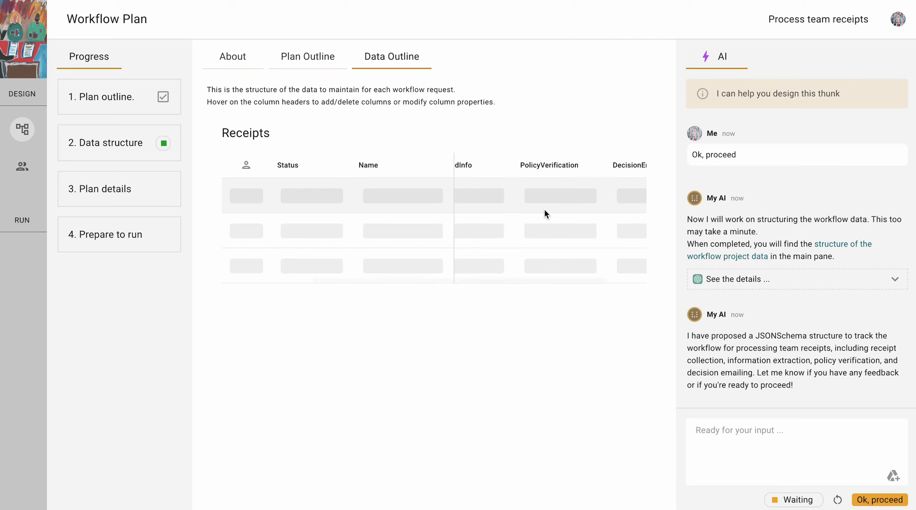
- Ask the AI chat to 'Please record amount,date and vendor' in the Receipts data
scroll(544, 211, "right", 2)
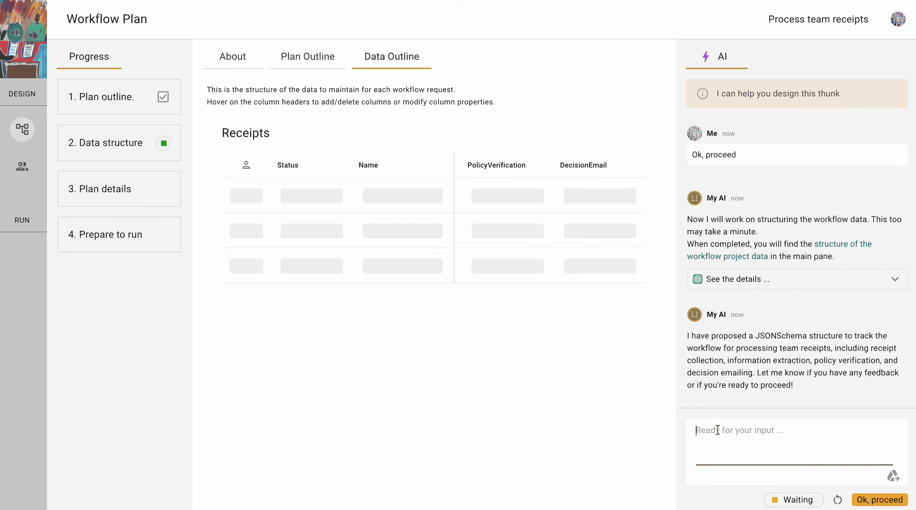
type("Please record amount,da")
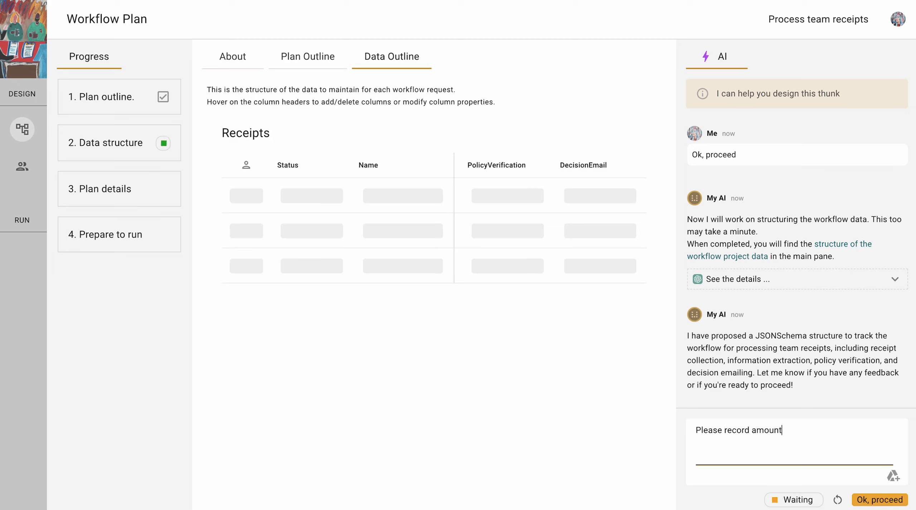
key("BackSpace")
type("ate and vendor")
key("Return")
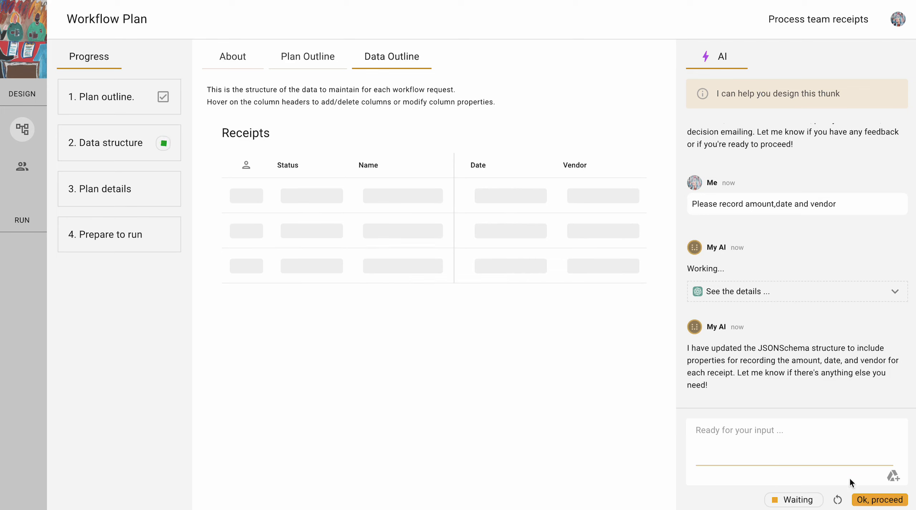
- Approve the data structure and append 'Convert all amounts to USD' to the image-extraction step's instructions
left_click(879, 500)
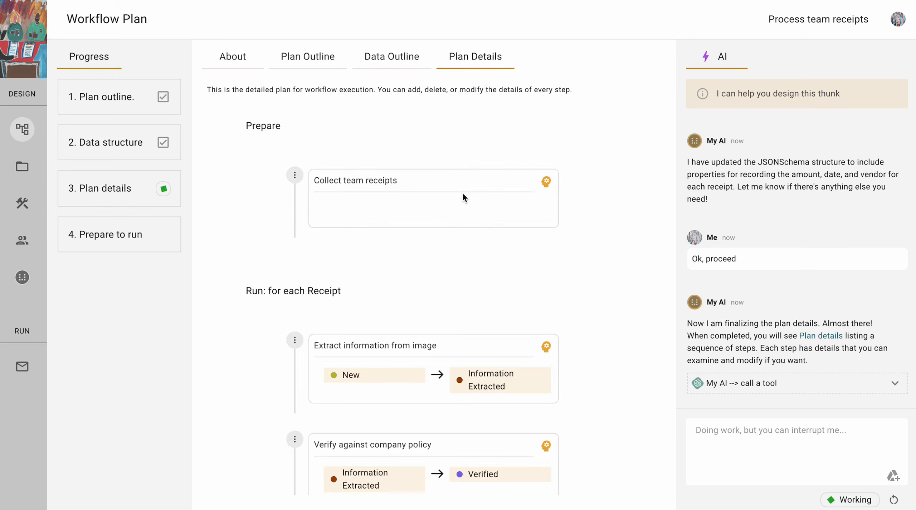
left_click(546, 347)
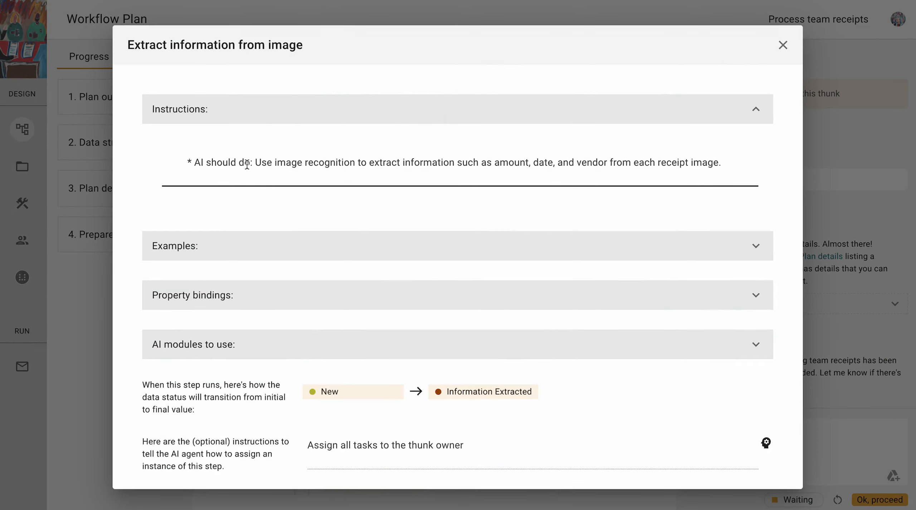
left_click_drag(247, 164, 578, 159)
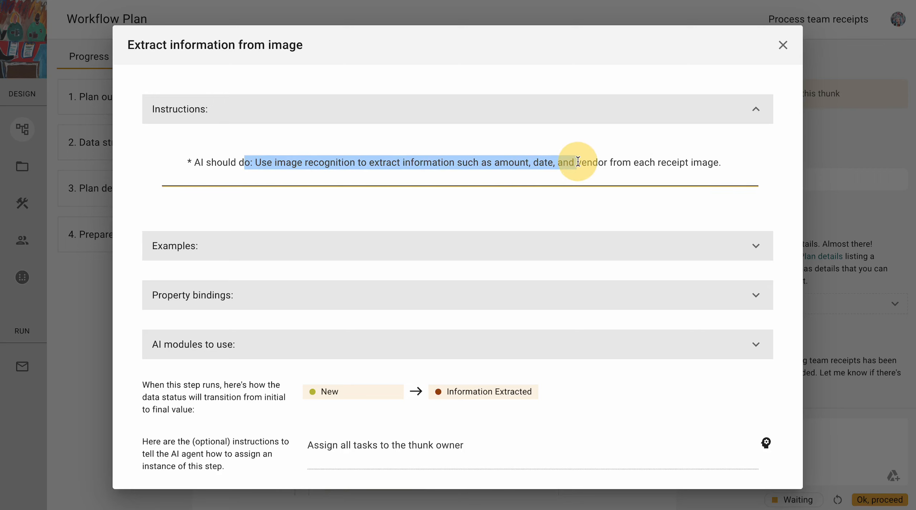
left_click(578, 159)
type("Comvert")
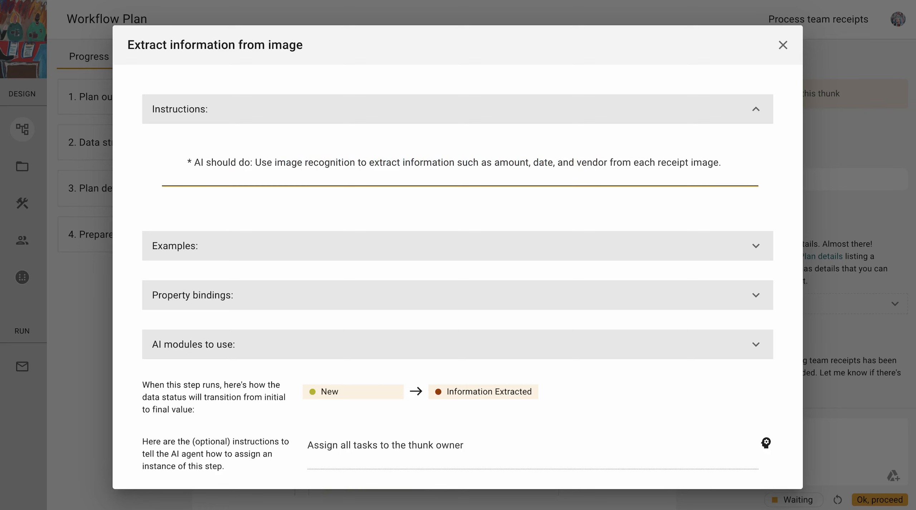
type(" all")
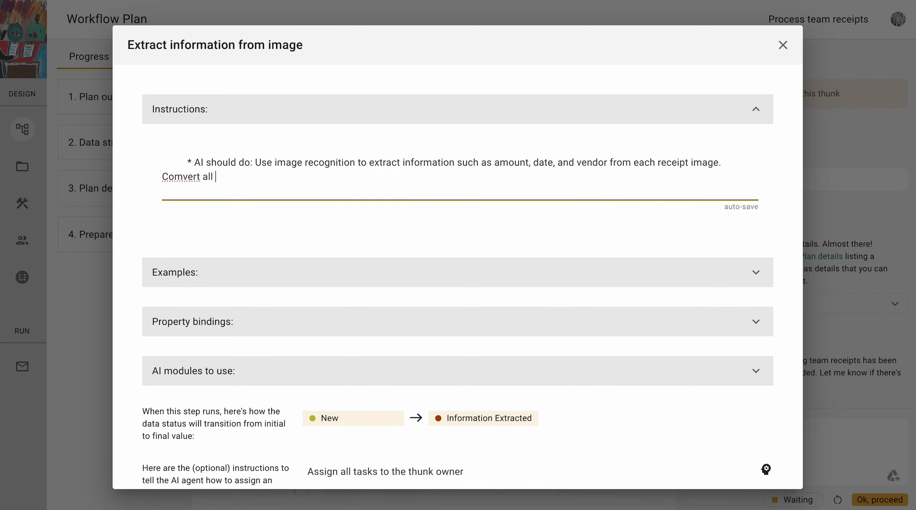
key("shift+Home")
type("Convert all amounts to USD")
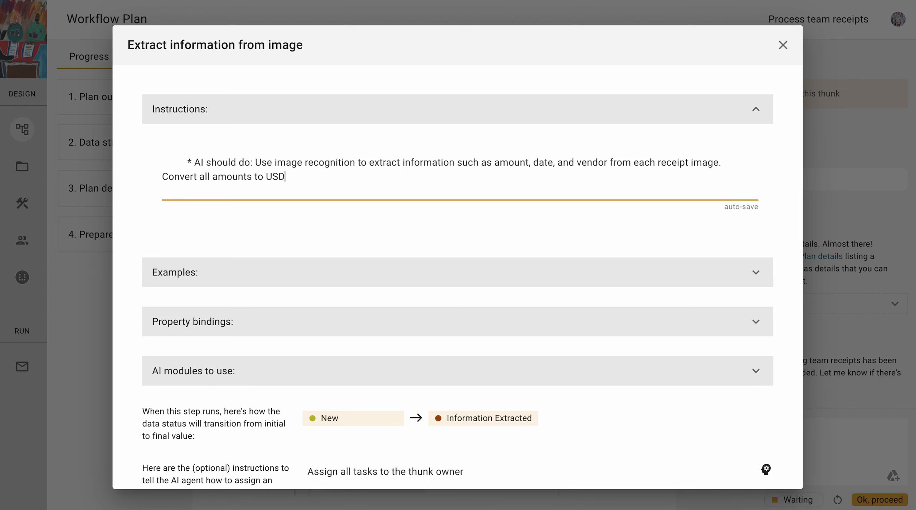
left_click(785, 49)
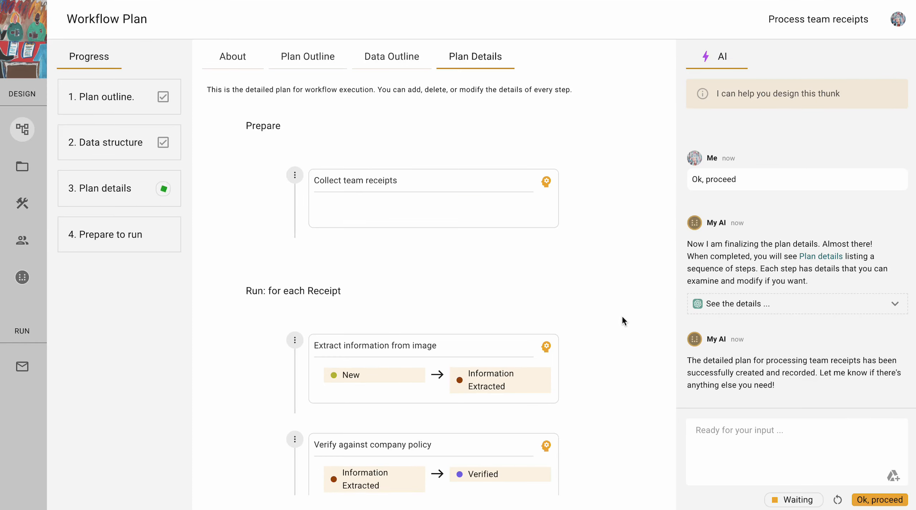
- Approve the plan details and design readiness, then view the Compliance Policies content collection
left_click(869, 503)
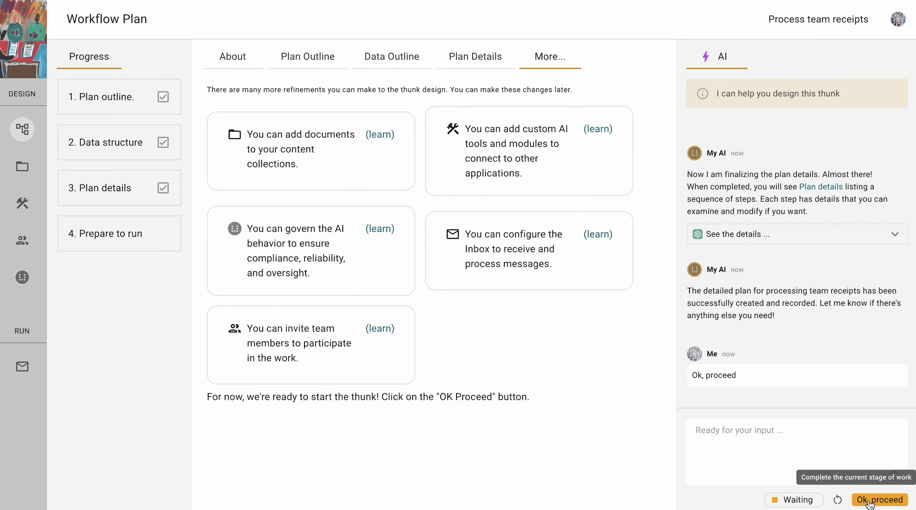
left_click(869, 501)
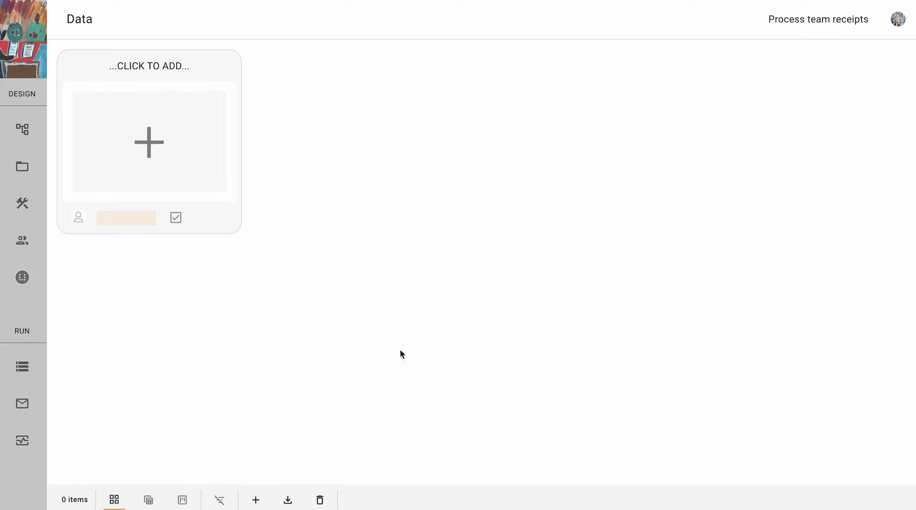
left_click(22, 168)
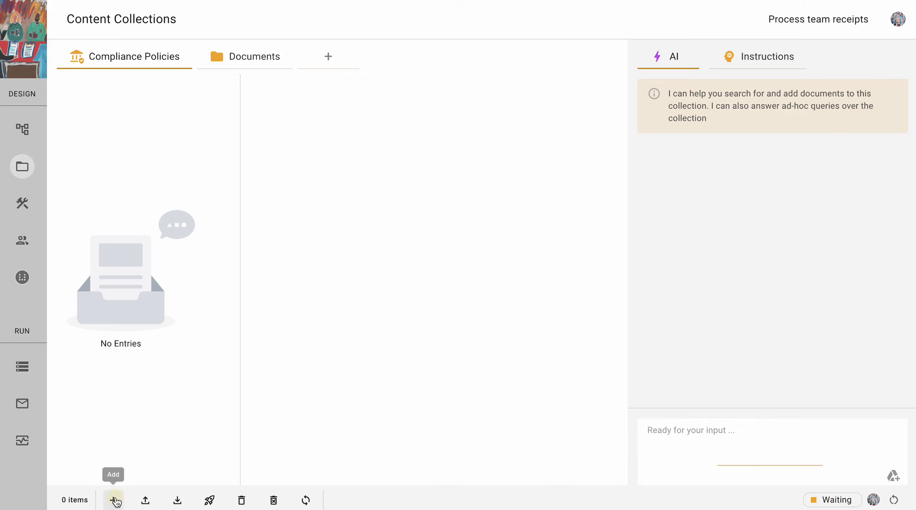
- Add the 'Company Expense Policy' file from the cloud drive, found by searching 'expense', to Compliance Policies
left_click(113, 500)
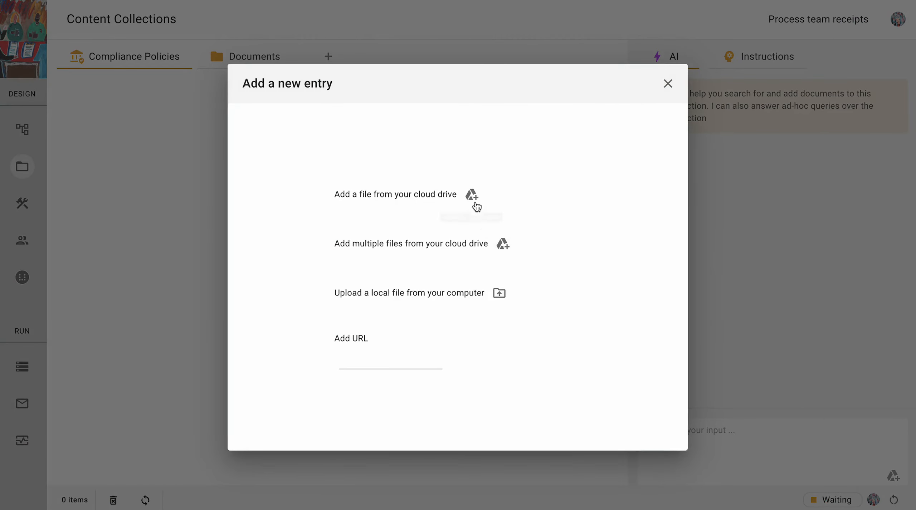
left_click(474, 201)
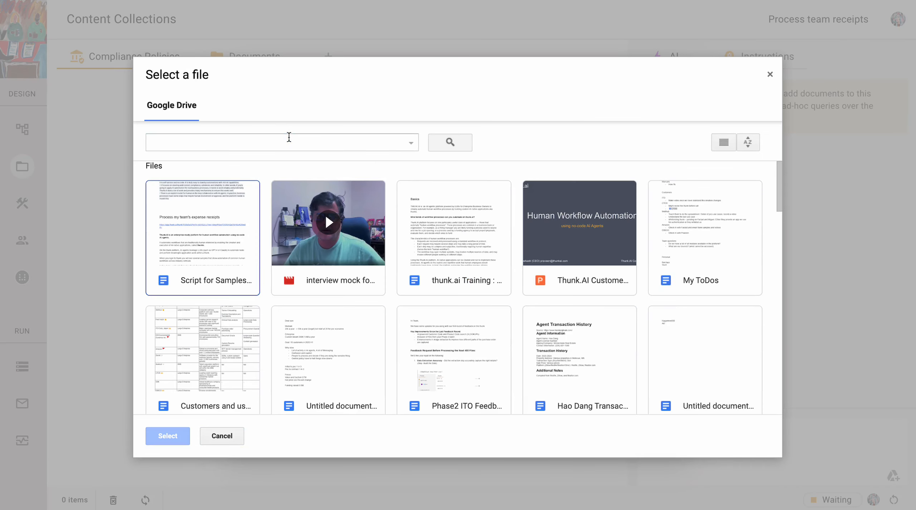
left_click(289, 137)
type("expense")
key("Return")
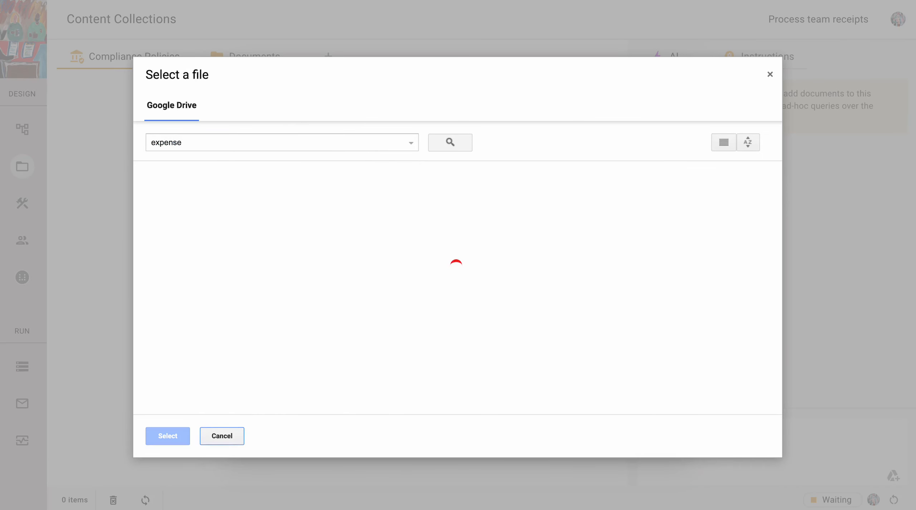
double_click(199, 206)
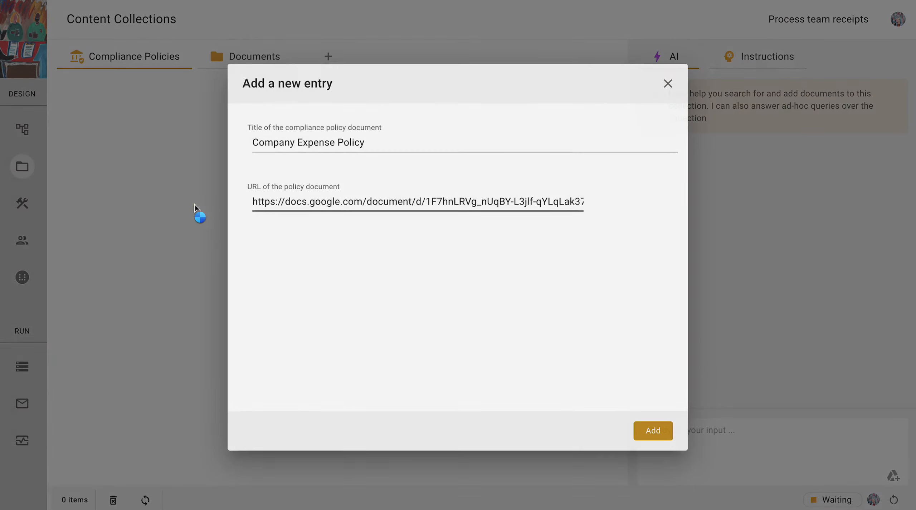
left_click(654, 433)
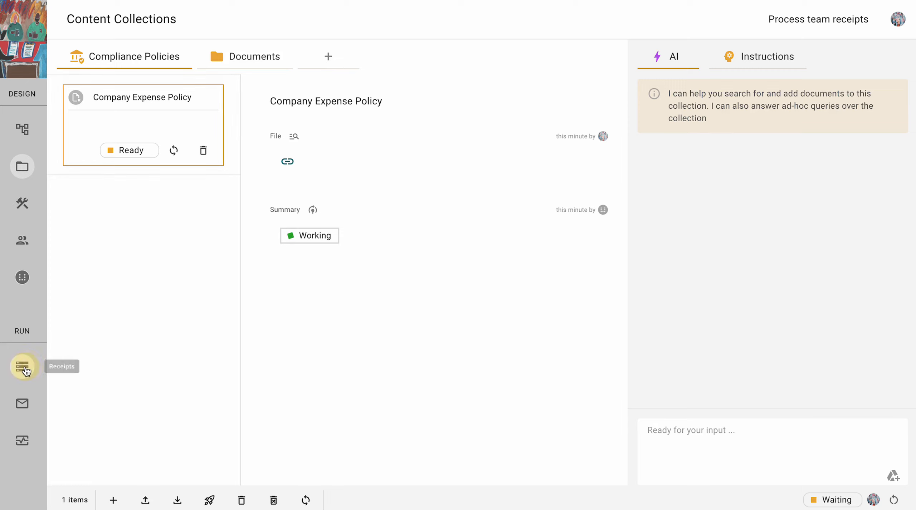
- Add the 900-baht-for-3-small.jpg receipt from the cloud drive to Receipts and open its processing, then AI Governance
left_click(25, 371)
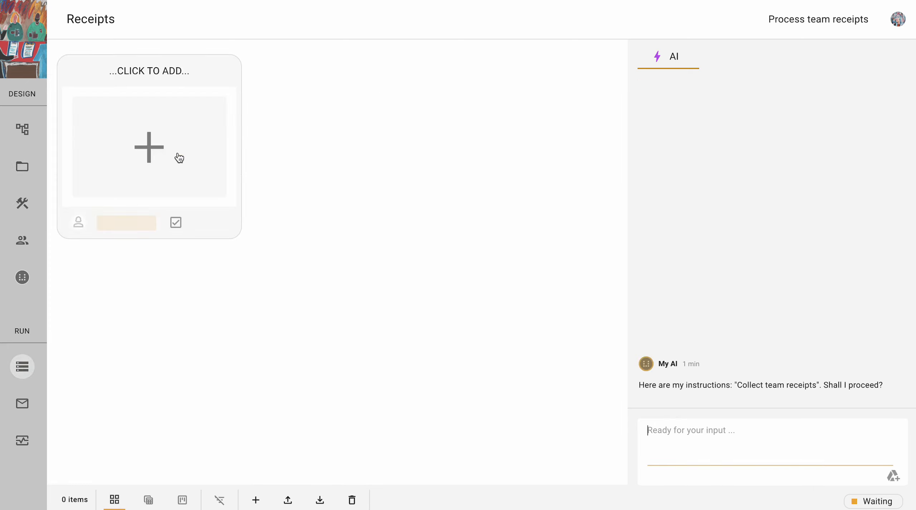
left_click(178, 157)
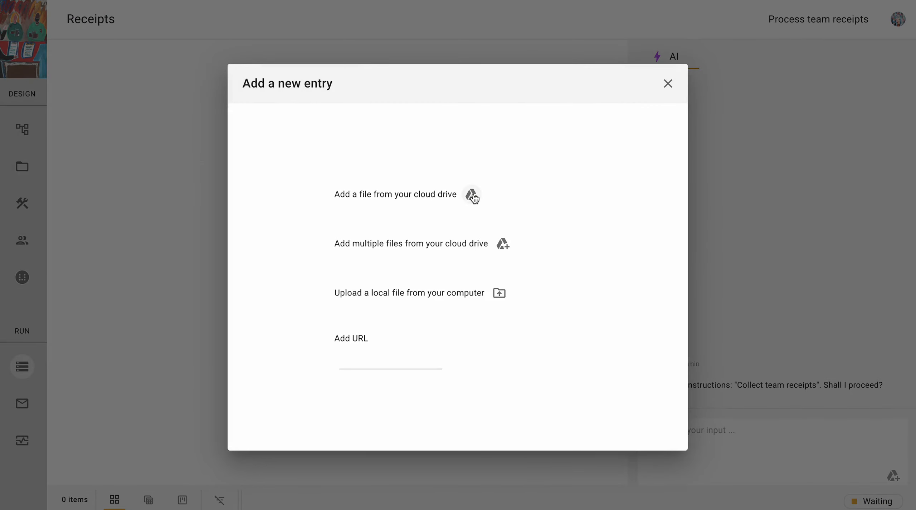
left_click(472, 196)
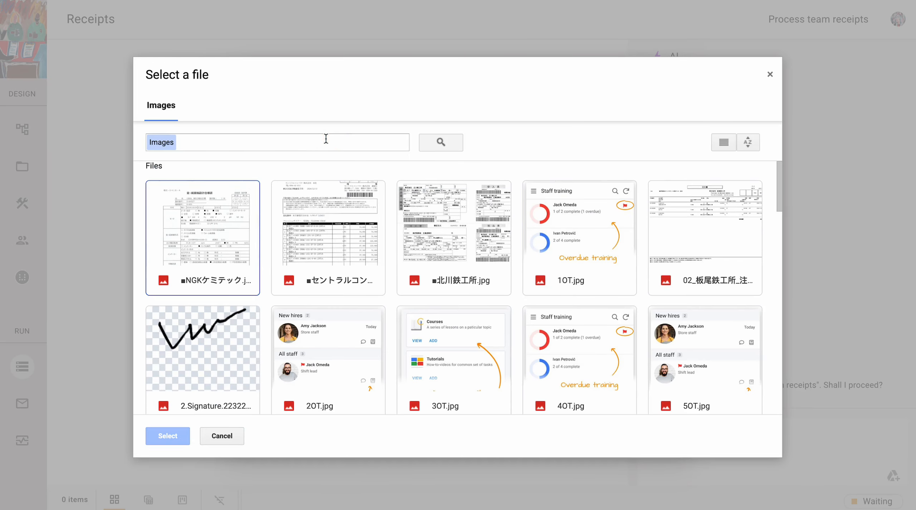
left_click(326, 142)
type("baht")
key("Return")
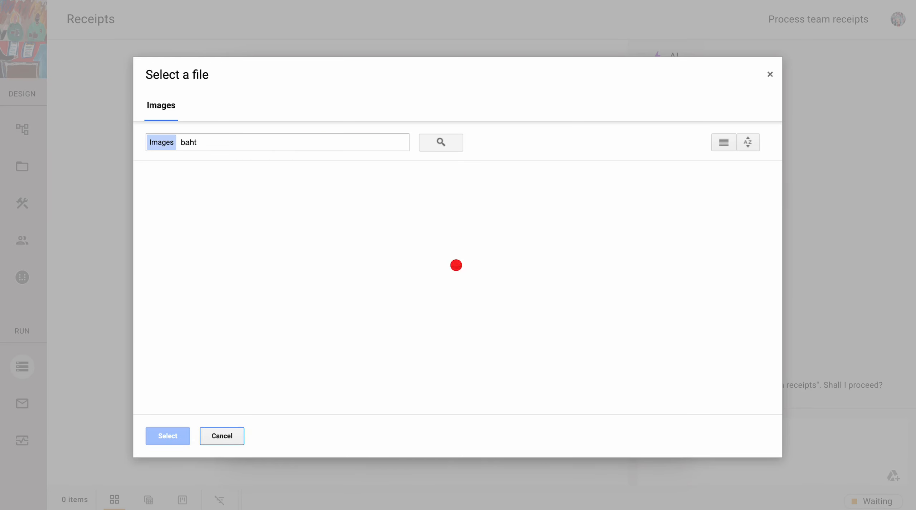
double_click(221, 214)
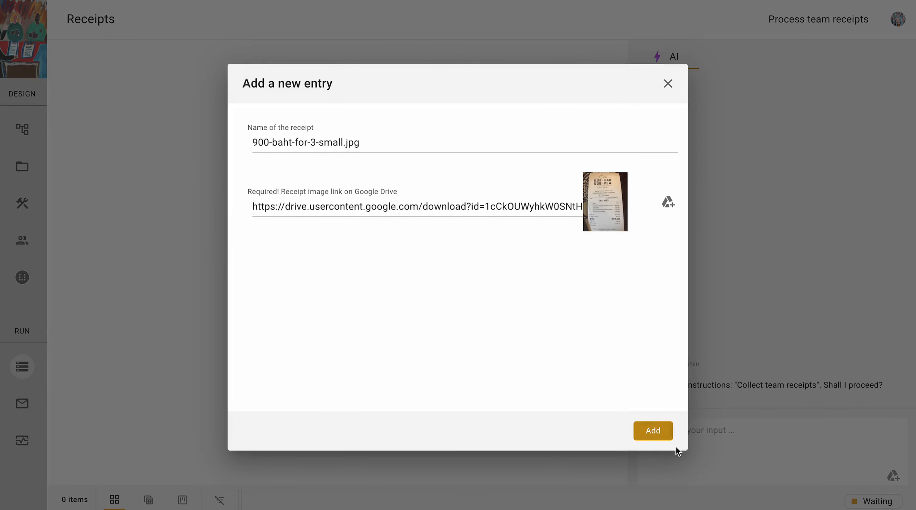
left_click(652, 437)
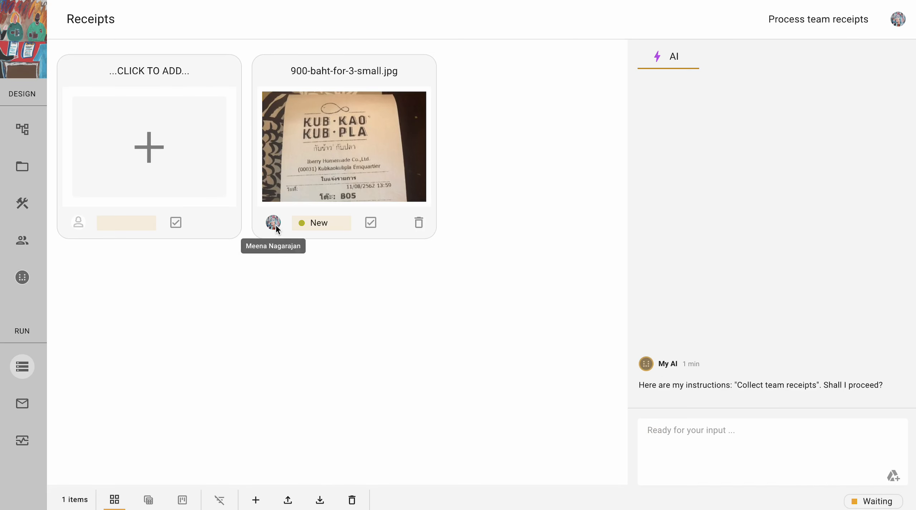
left_click(348, 169)
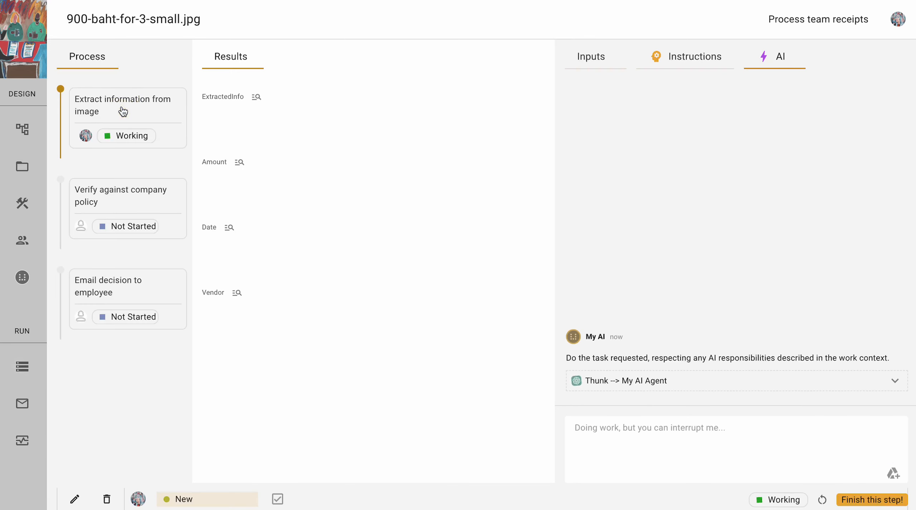
left_click(22, 281)
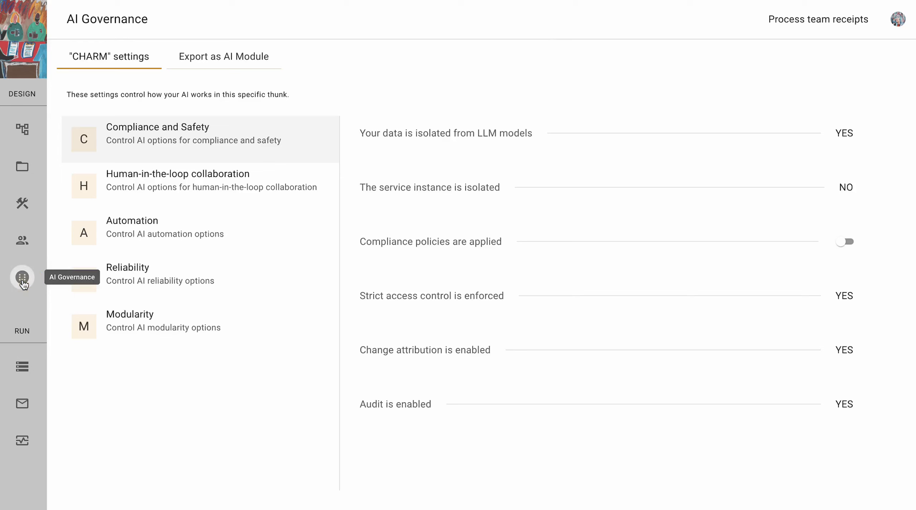
- Check the receipt's extracted Amount 26.35 USD, Date 11/08/2562 and vendor Kub Kao Kub Pla
left_click(142, 183)
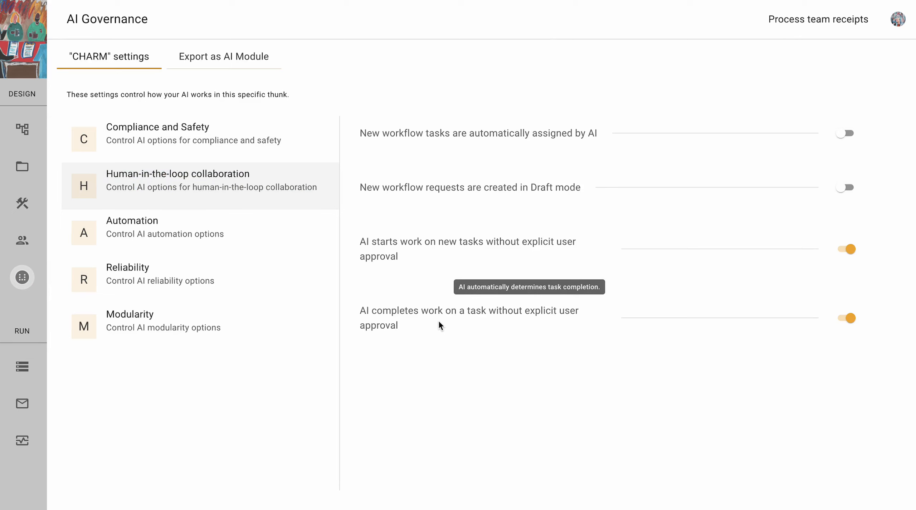
left_click(23, 366)
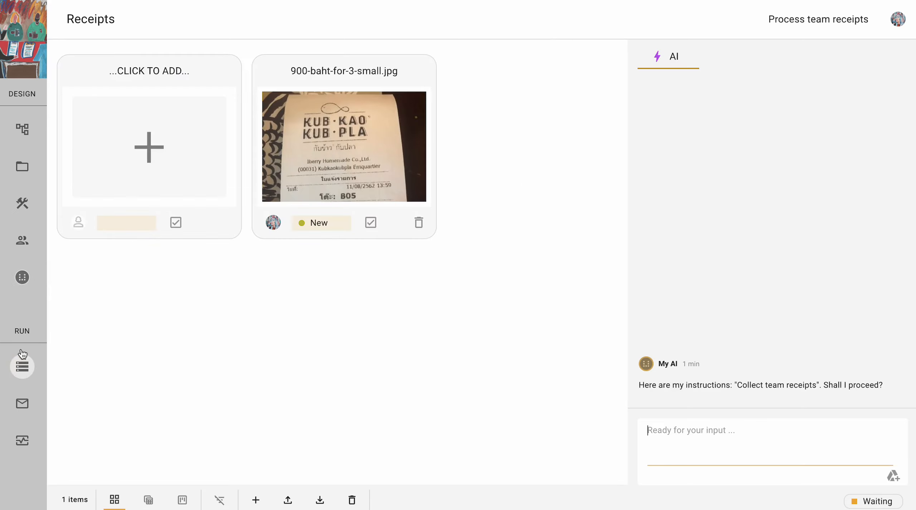
left_click(367, 135)
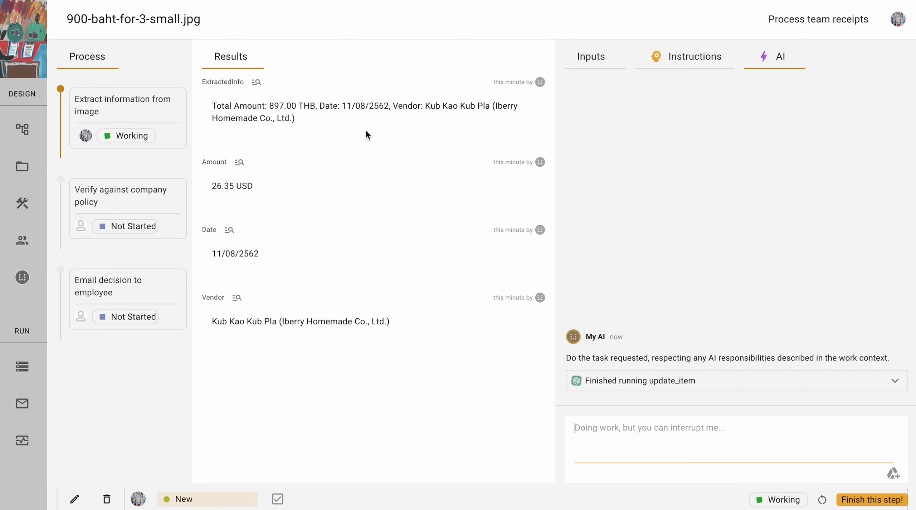
- Go home to the Sample Thunks gallery and check the expense receipts sample's options menu
left_click(24, 64)
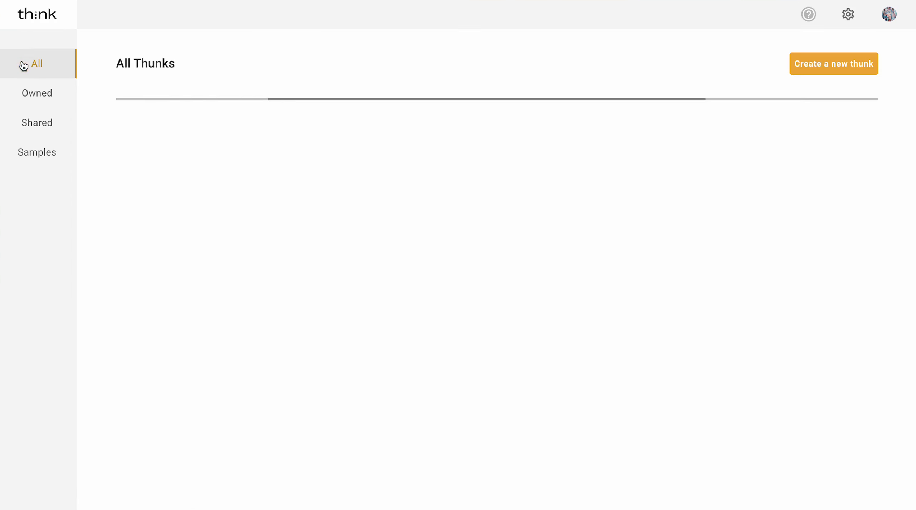
left_click(44, 157)
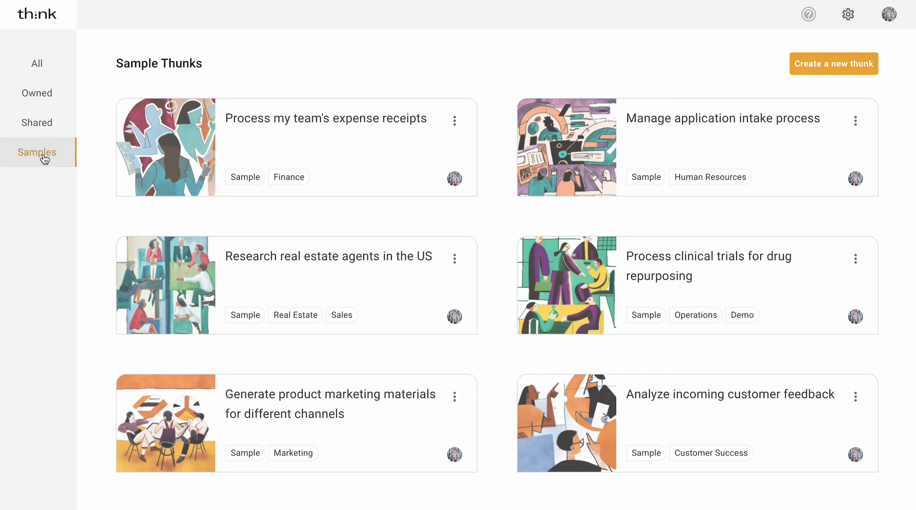
left_click(454, 122)
left_click(460, 71)
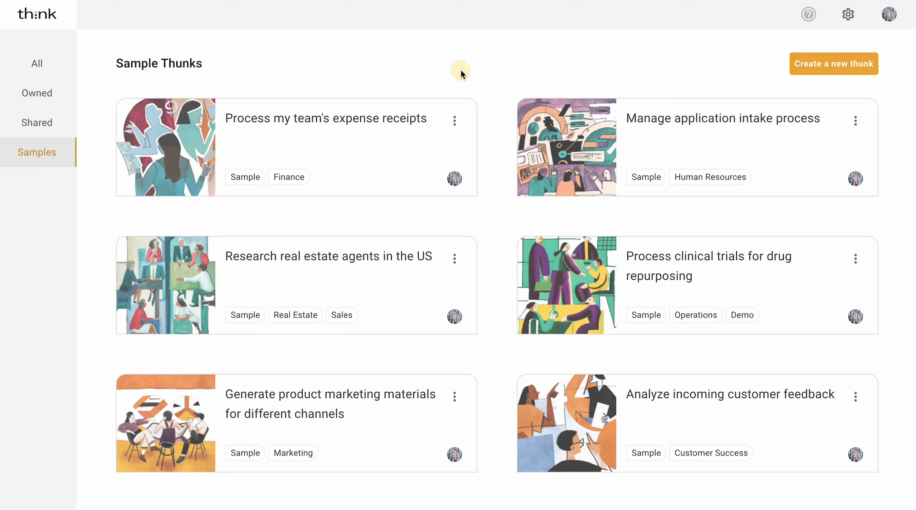